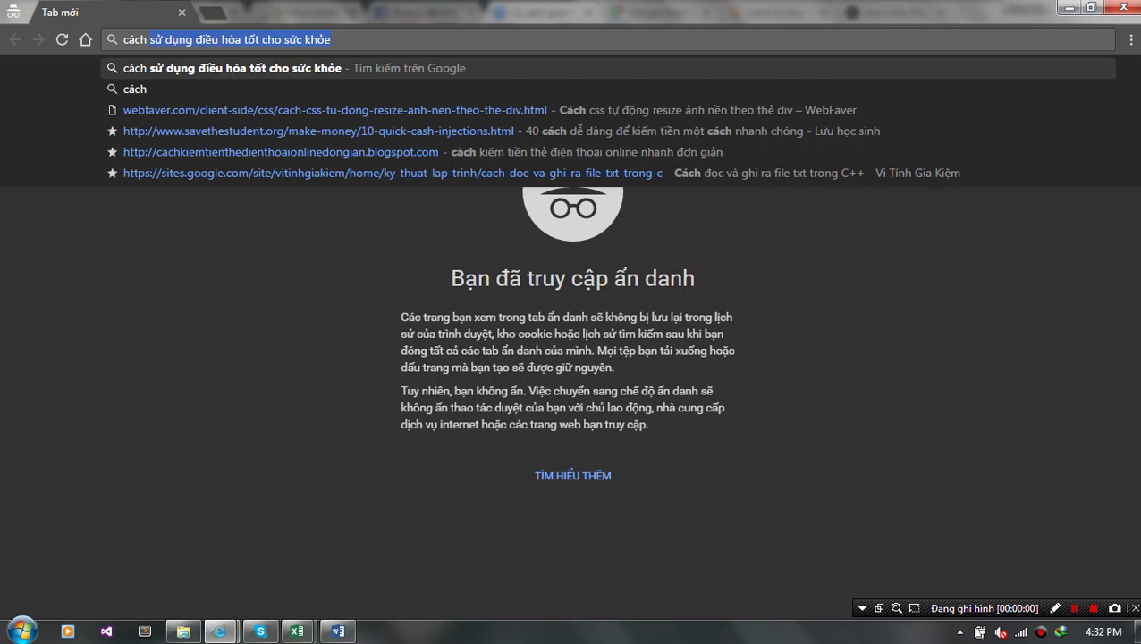
- Search Google for 'lắp điều hoà', correcting the typo in the query
{"action": "key", "text": "BackSpace"}
{"action": "key", "text": "BackSpace"}
{"action": "key", "text": "BackSpace"}
{"action": "key", "text": "BackSpace"}
{"action": "type", "text": "laãp"}
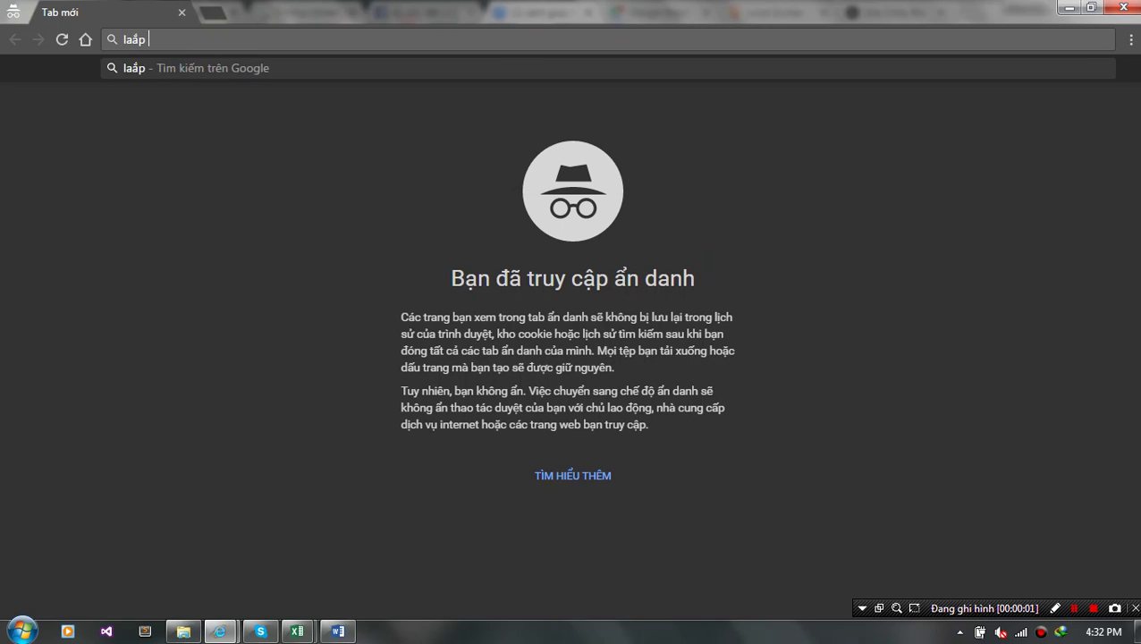
{"action": "type", "text": " điều hoà"}
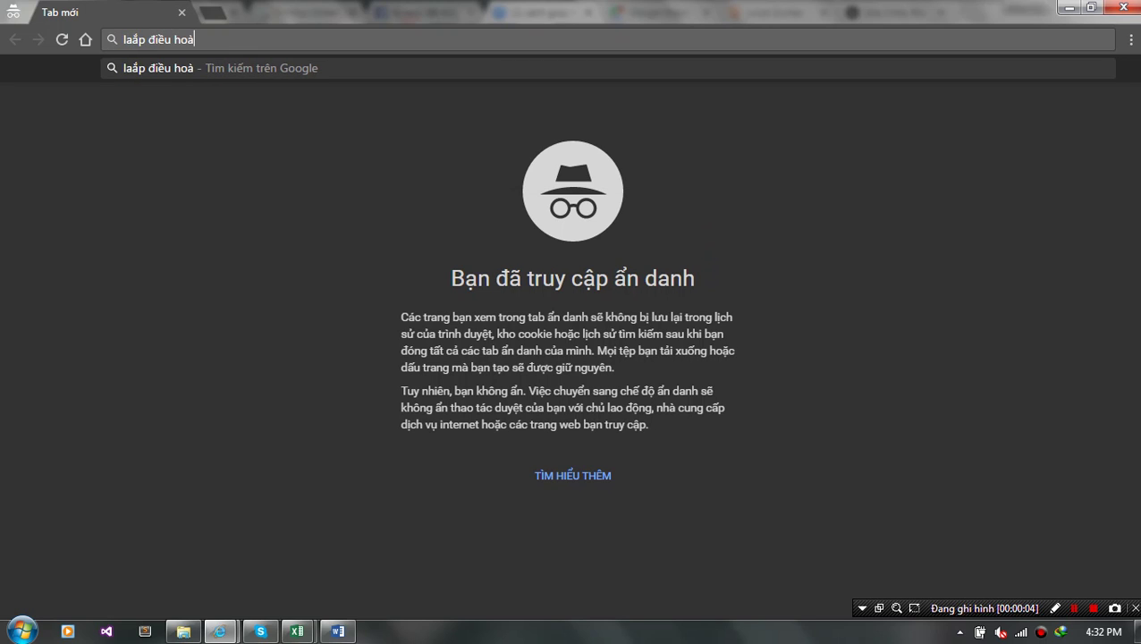
{"action": "key", "text": "Left"}
{"action": "key", "text": "Left"}
{"action": "key", "text": "Left"}
{"action": "key", "text": "Left"}
{"action": "key", "text": "Left"}
{"action": "key", "text": "BackSpace"}
{"action": "key", "text": "Return"}
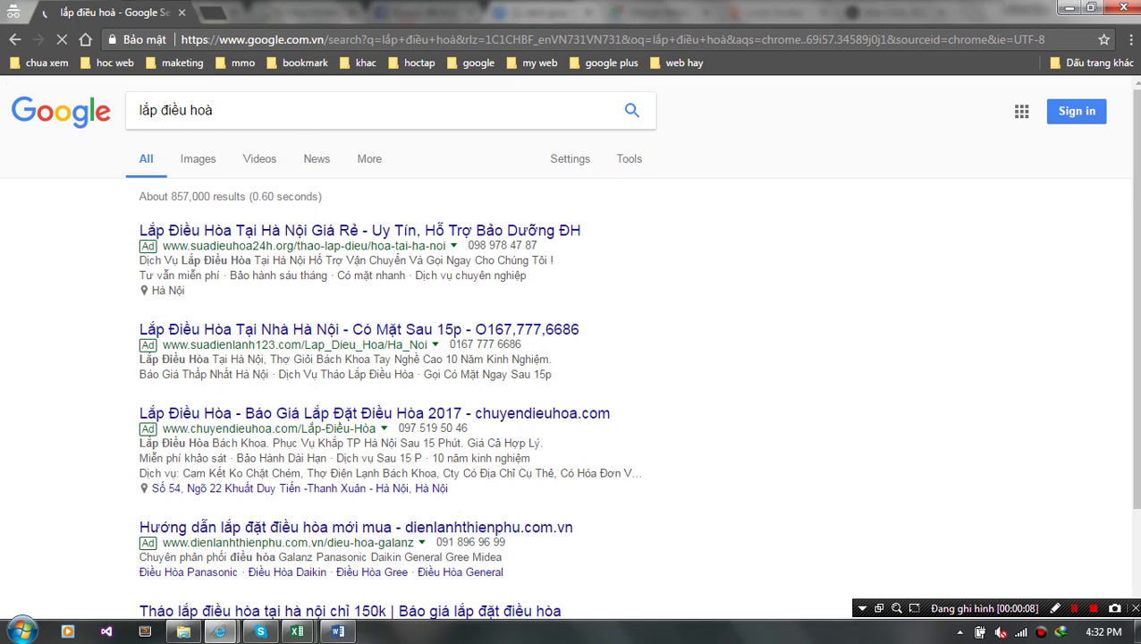
- Find 'elecmax' on the results page and scroll down through the results
{"action": "key", "text": "ctrl+f"}
{"action": "type", "text": "e"}
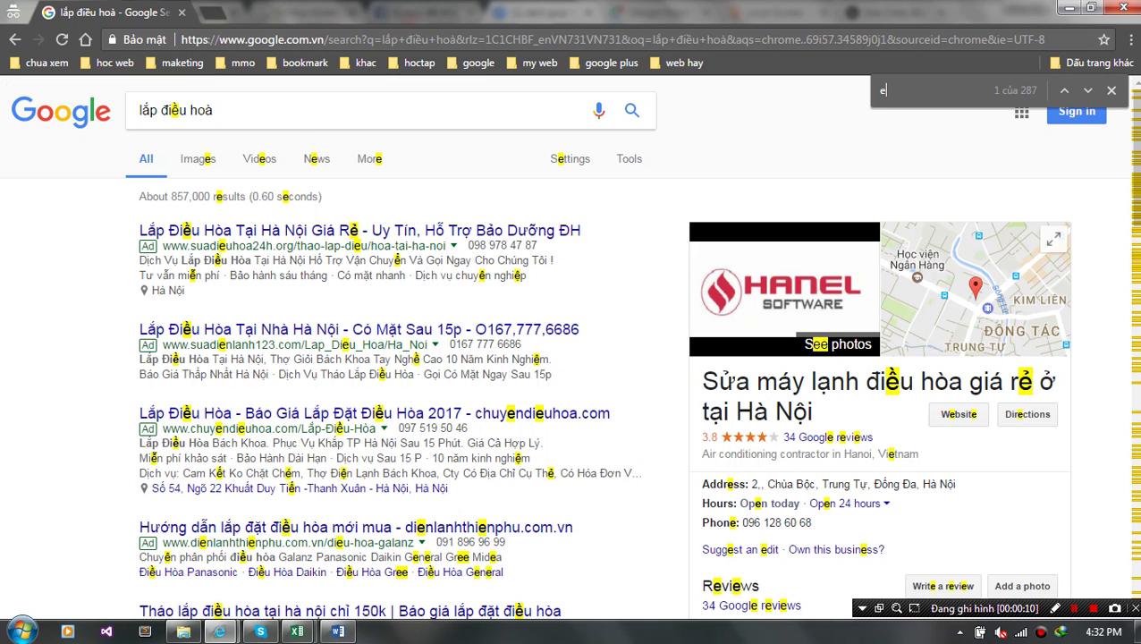
{"action": "type", "text": "lec"}
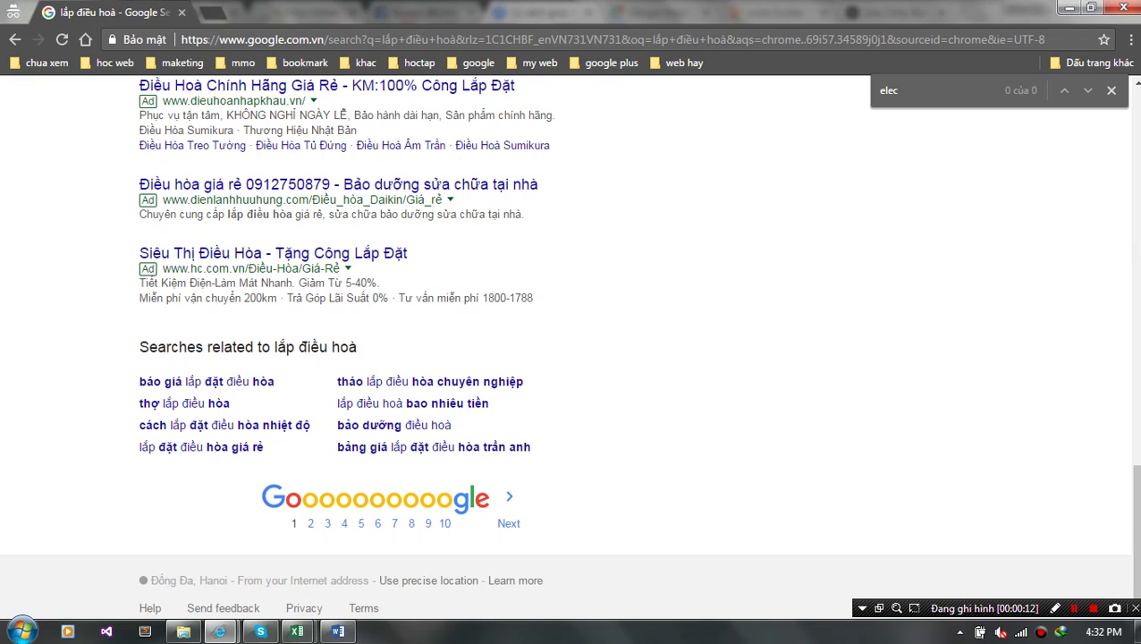
{"action": "type", "text": "max"}
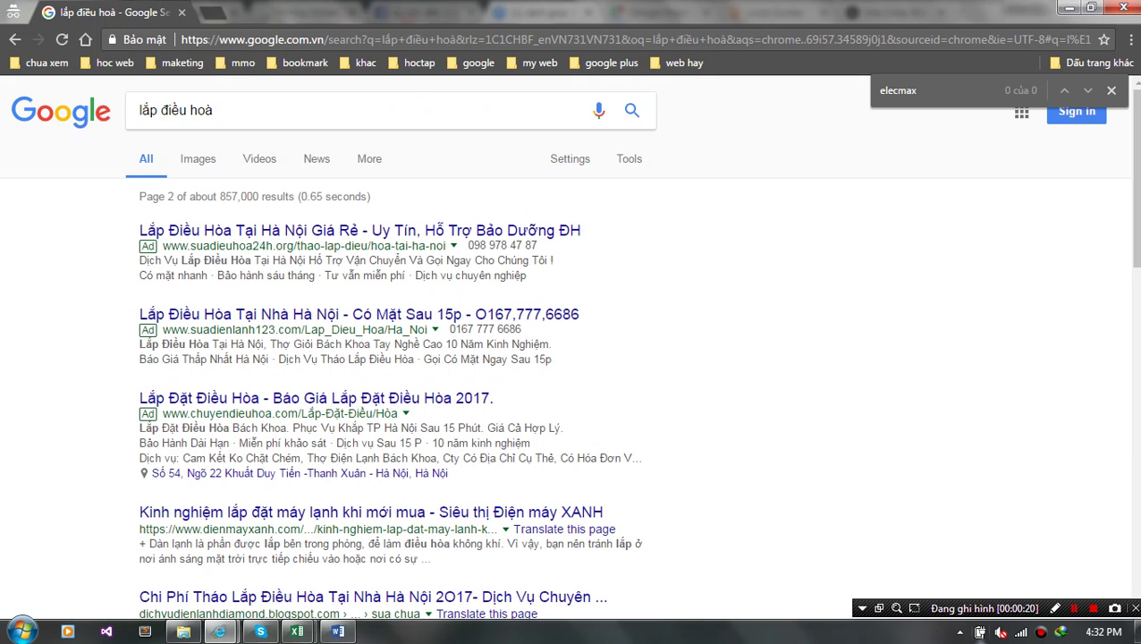
{"action": "scroll", "coordinate": [573, 357], "scroll_direction": "down", "scroll_amount": 5}
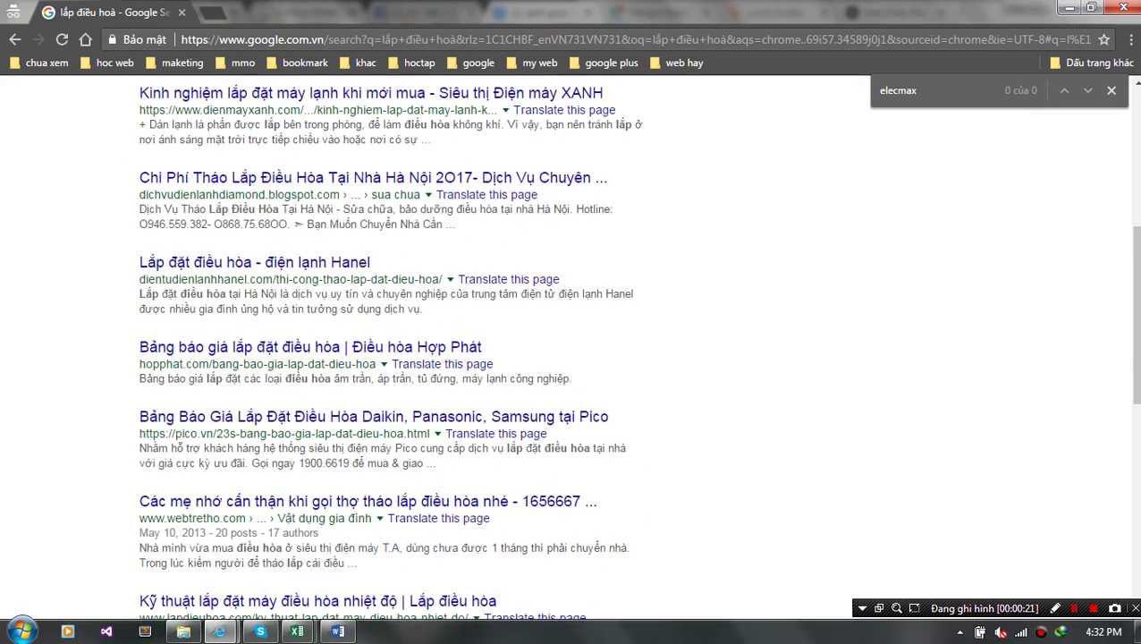
{"action": "scroll", "coordinate": [573, 357], "scroll_direction": "down", "scroll_amount": 5}
{"action": "scroll", "coordinate": [573, 358], "scroll_direction": "down", "scroll_amount": 1}
{"action": "scroll", "coordinate": [573, 358], "scroll_direction": "down", "scroll_amount": 1}
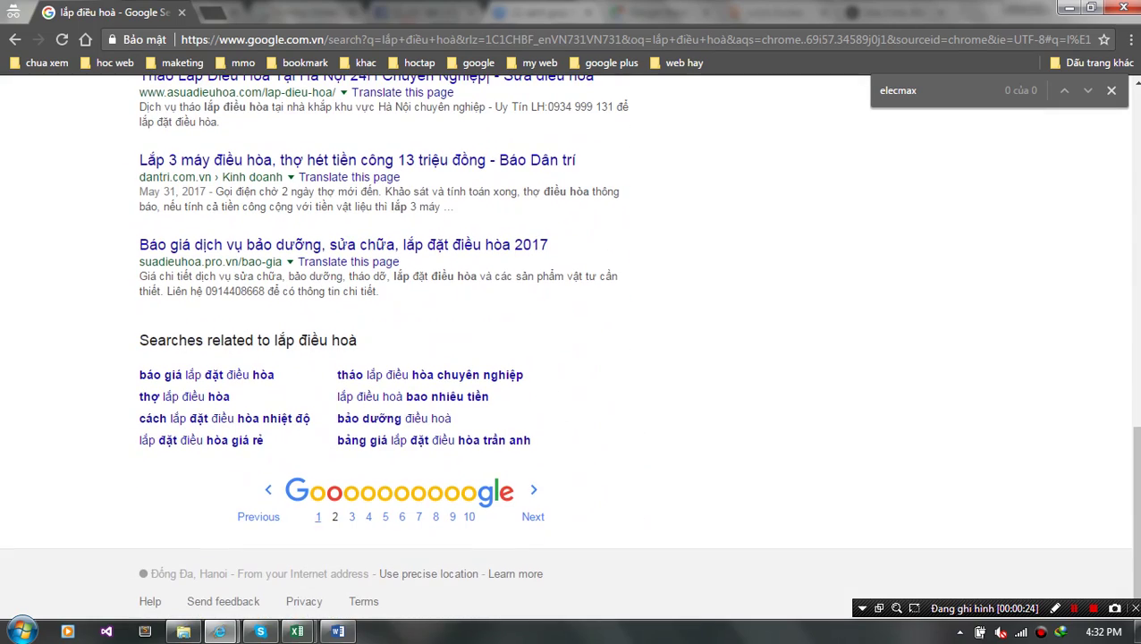
- Go through results pages 3 and 4, scrolling each for an elecmax listing
{"action": "left_click", "coordinate": [334, 516]}
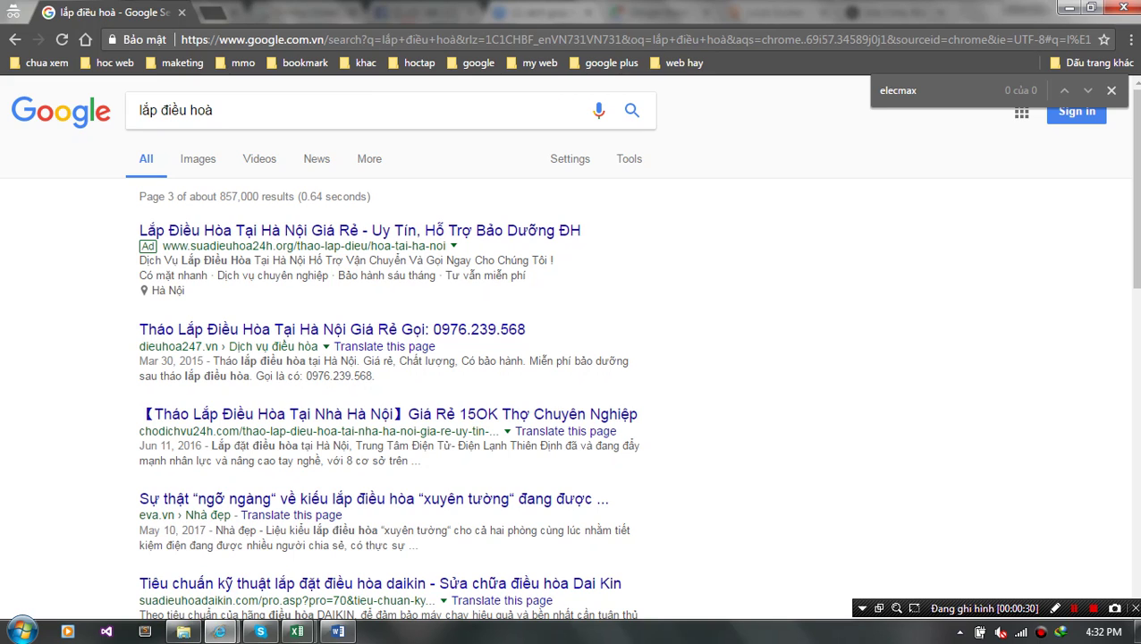
{"action": "scroll", "coordinate": [572, 358], "scroll_direction": "down", "scroll_amount": 3}
{"action": "scroll", "coordinate": [572, 358], "scroll_direction": "down", "scroll_amount": 5}
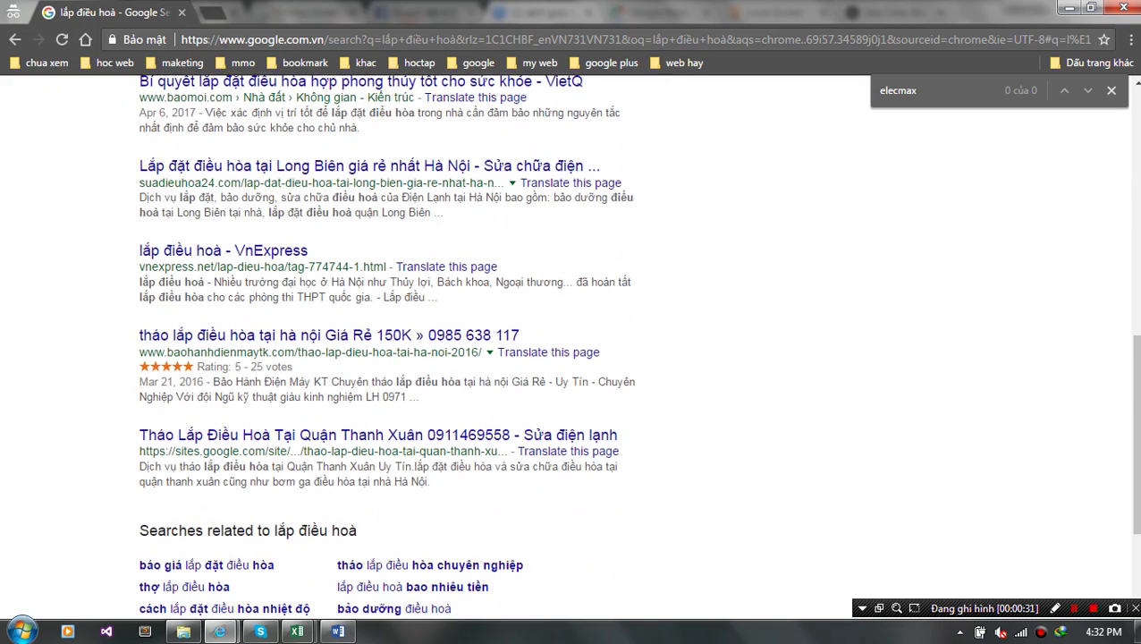
{"action": "scroll", "coordinate": [386, 517], "scroll_direction": "down", "scroll_amount": 3}
{"action": "left_click", "coordinate": [367, 516]}
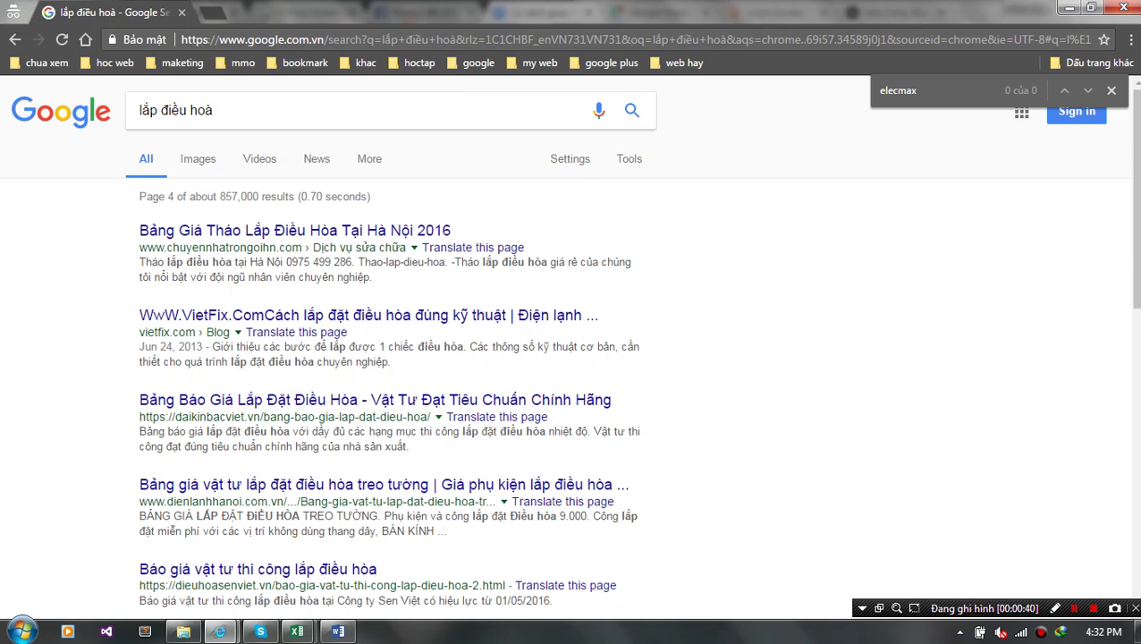
{"action": "scroll", "coordinate": [572, 358], "scroll_direction": "down", "scroll_amount": 5}
{"action": "scroll", "coordinate": [572, 357], "scroll_direction": "down", "scroll_amount": 3}
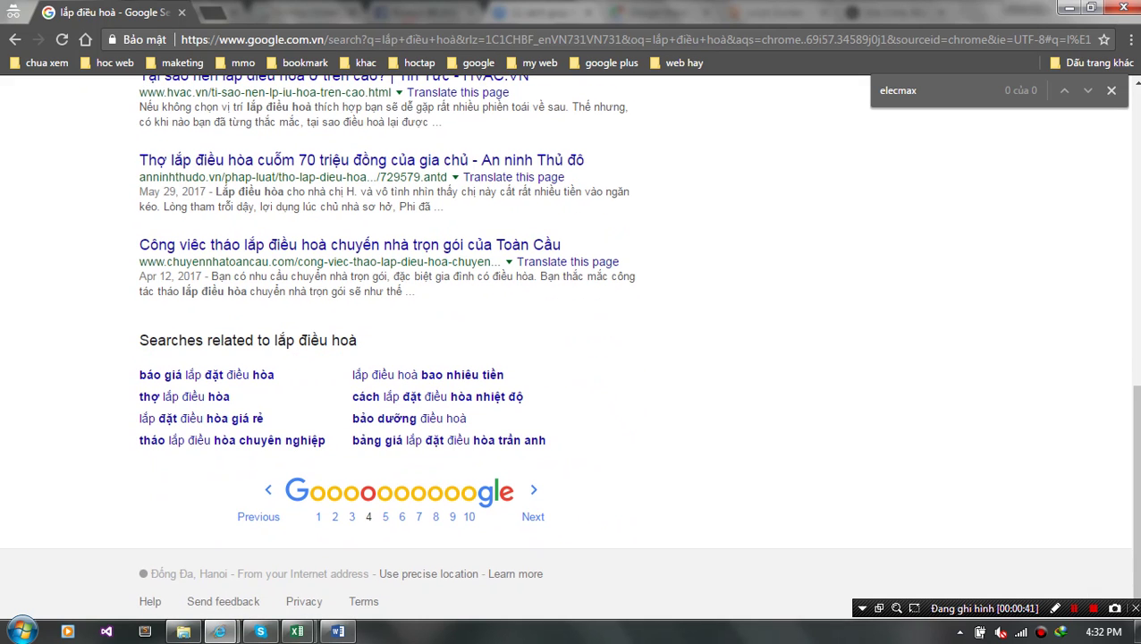
- Continue to results pages 5 and 6, scrolling down each one
{"action": "left_click", "coordinate": [385, 516]}
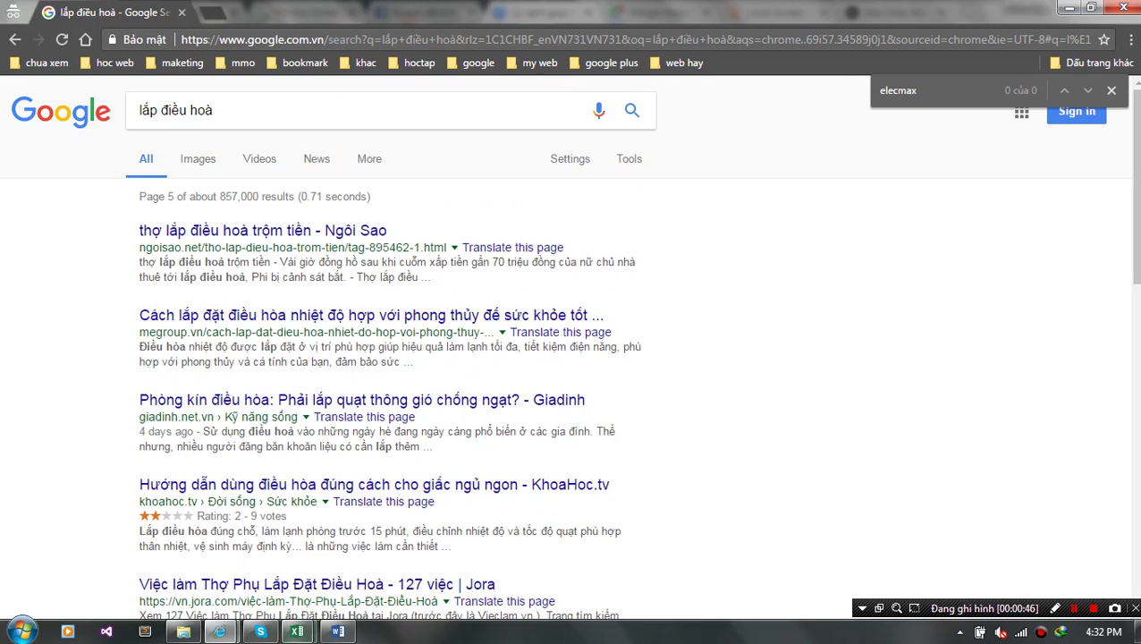
{"action": "scroll", "coordinate": [429, 447], "scroll_direction": "down", "scroll_amount": 7}
{"action": "scroll", "coordinate": [429, 448], "scroll_direction": "down", "scroll_amount": 1}
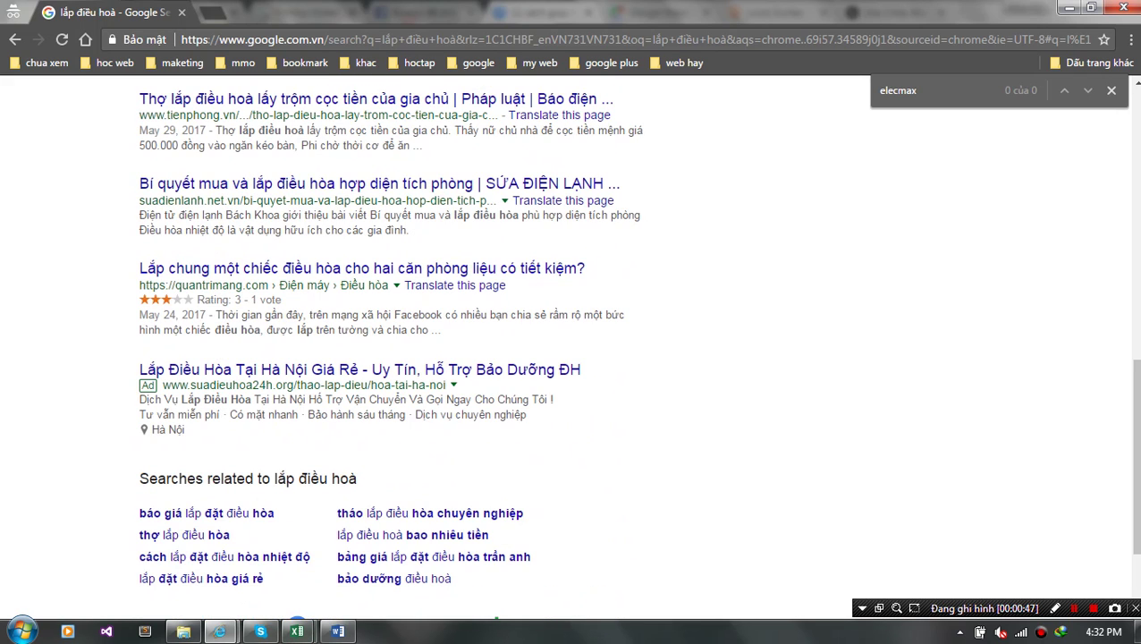
{"action": "scroll", "coordinate": [436, 516], "scroll_direction": "down", "scroll_amount": 2}
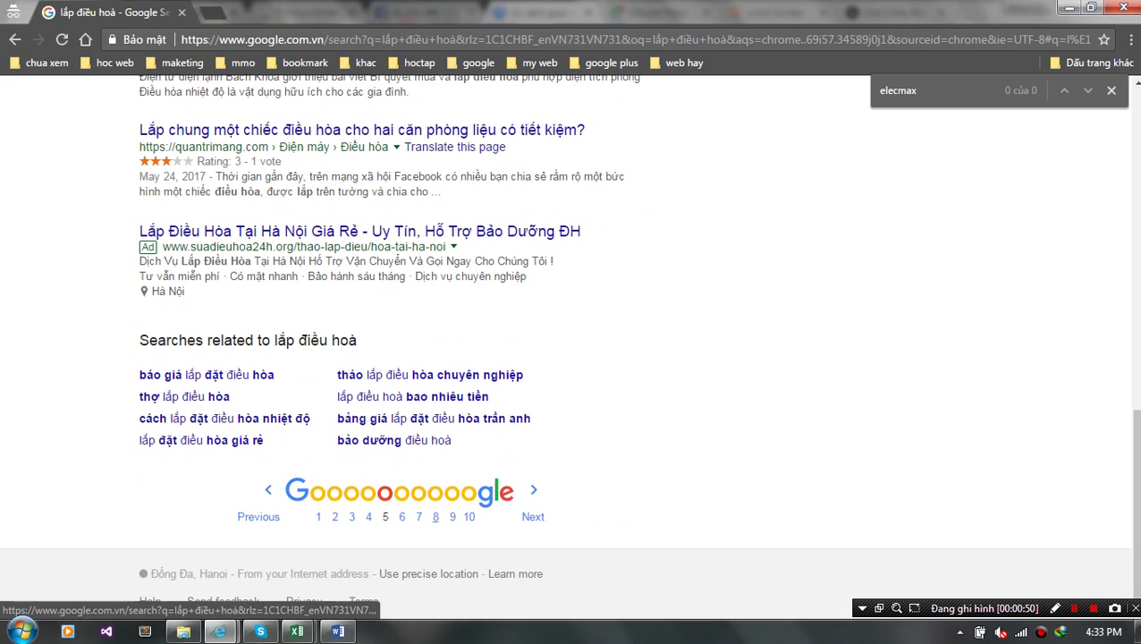
{"action": "left_click", "coordinate": [402, 516]}
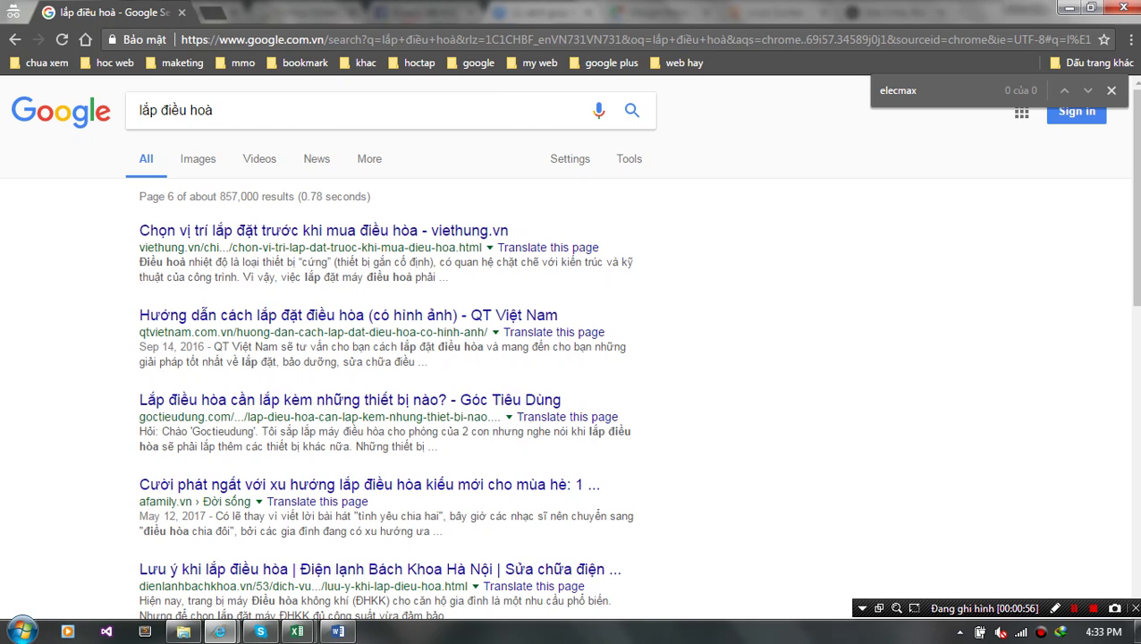
{"action": "scroll", "coordinate": [573, 358], "scroll_direction": "down", "scroll_amount": 5}
{"action": "scroll", "coordinate": [573, 358], "scroll_direction": "down", "scroll_amount": 4}
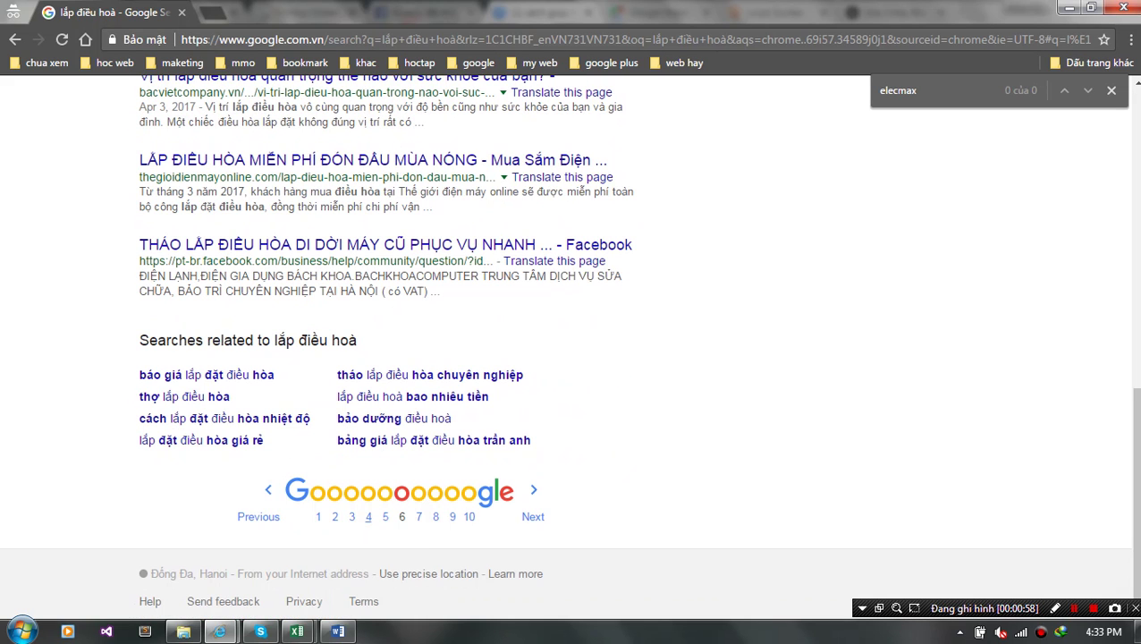
- Go through results pages 7 and 8, scrolling down each one
{"action": "left_click", "coordinate": [419, 516]}
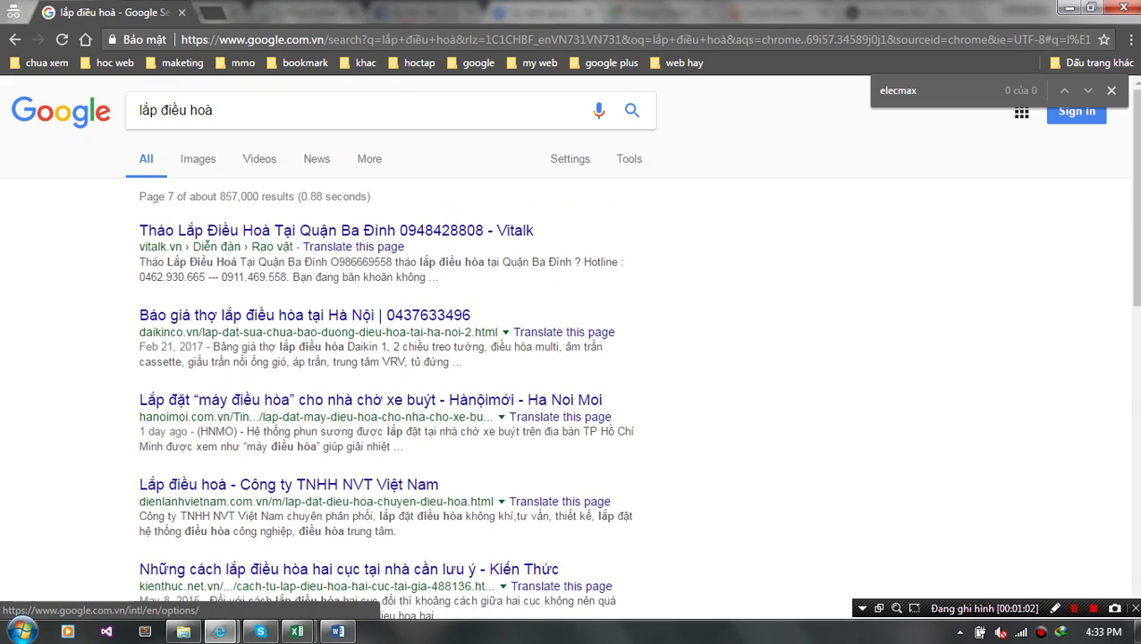
{"action": "scroll", "coordinate": [573, 357], "scroll_direction": "down", "scroll_amount": 4}
{"action": "scroll", "coordinate": [573, 358], "scroll_direction": "down", "scroll_amount": 3}
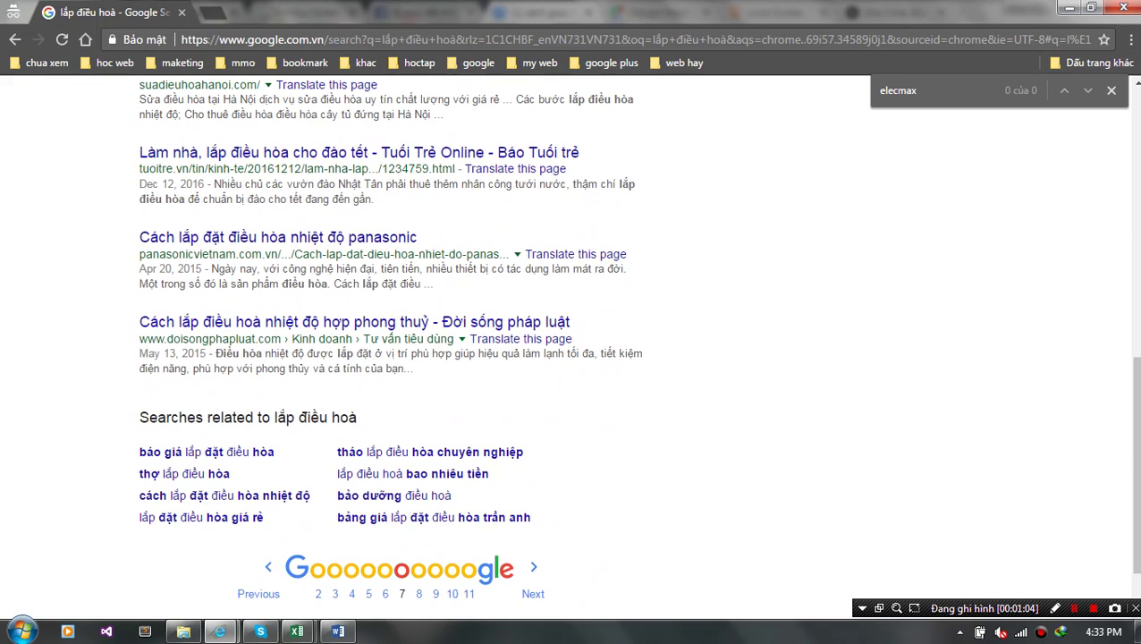
{"action": "left_click", "coordinate": [419, 593]}
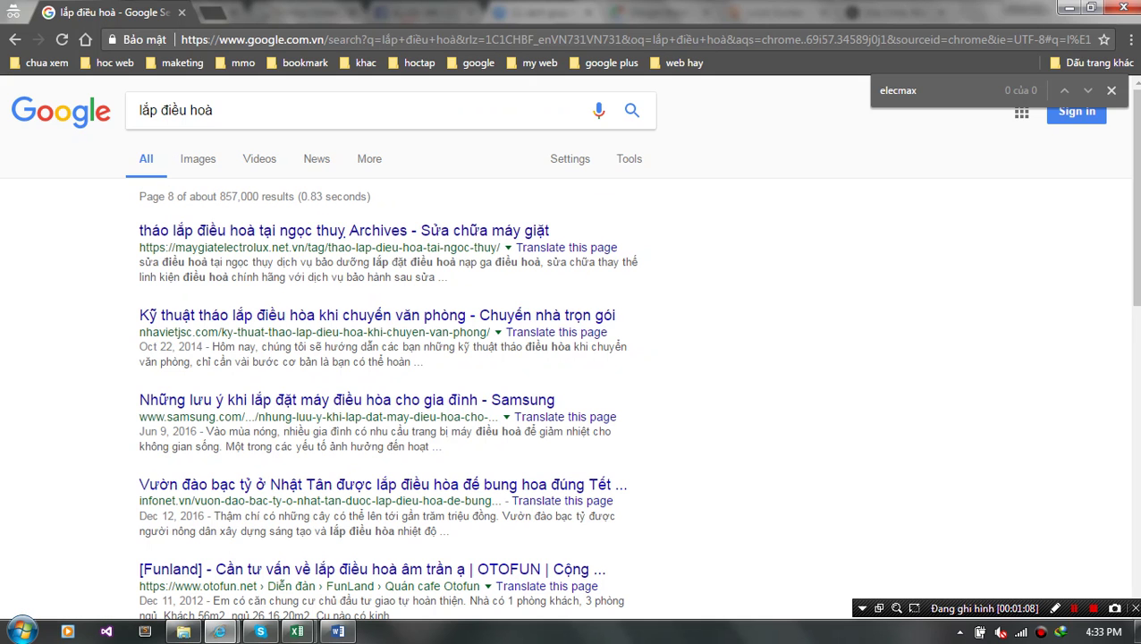
{"action": "scroll", "coordinate": [436, 517], "scroll_direction": "down", "scroll_amount": 3}
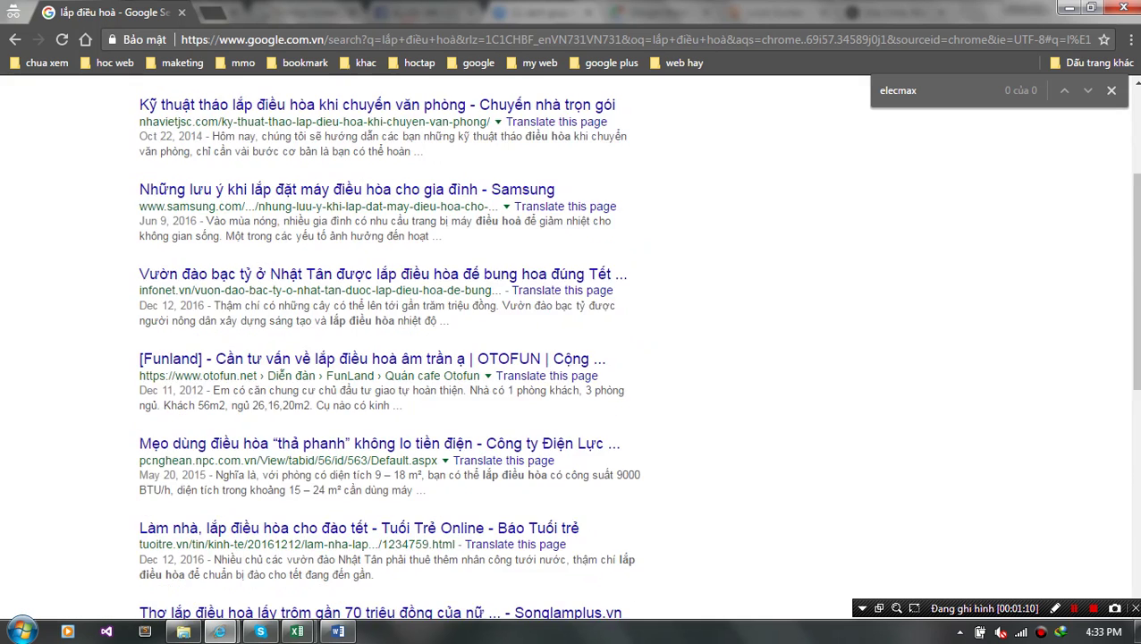
{"action": "scroll", "coordinate": [436, 517], "scroll_direction": "down", "scroll_amount": 5}
{"action": "scroll", "coordinate": [436, 517], "scroll_direction": "down", "scroll_amount": 2}
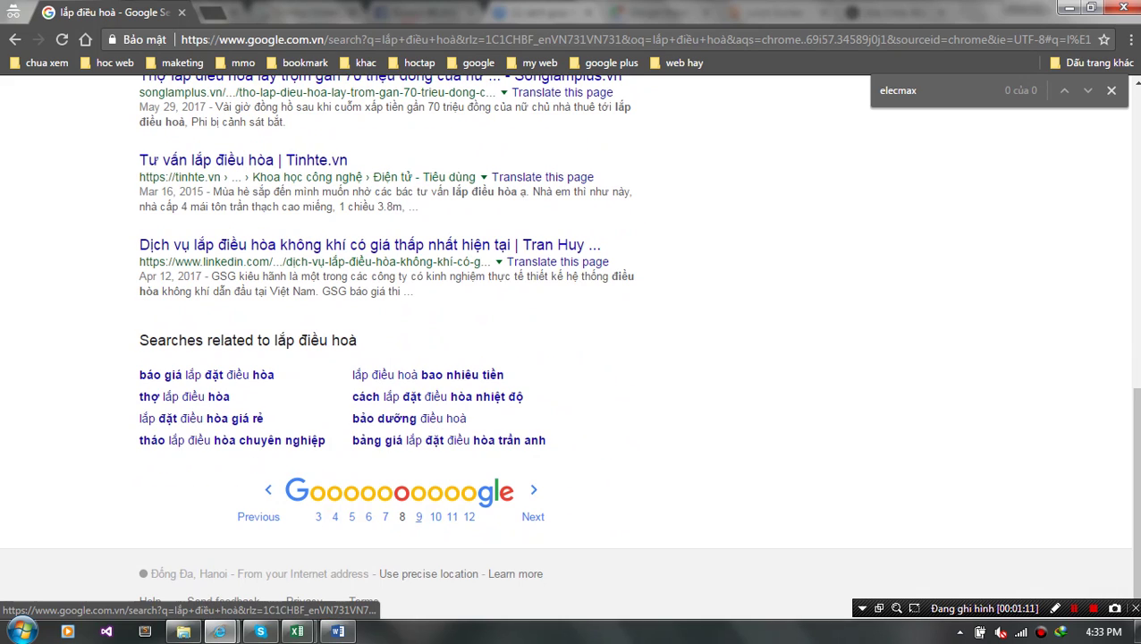
- Check results pages 9 and 10, then minimize the Google results window
{"action": "left_click", "coordinate": [419, 517]}
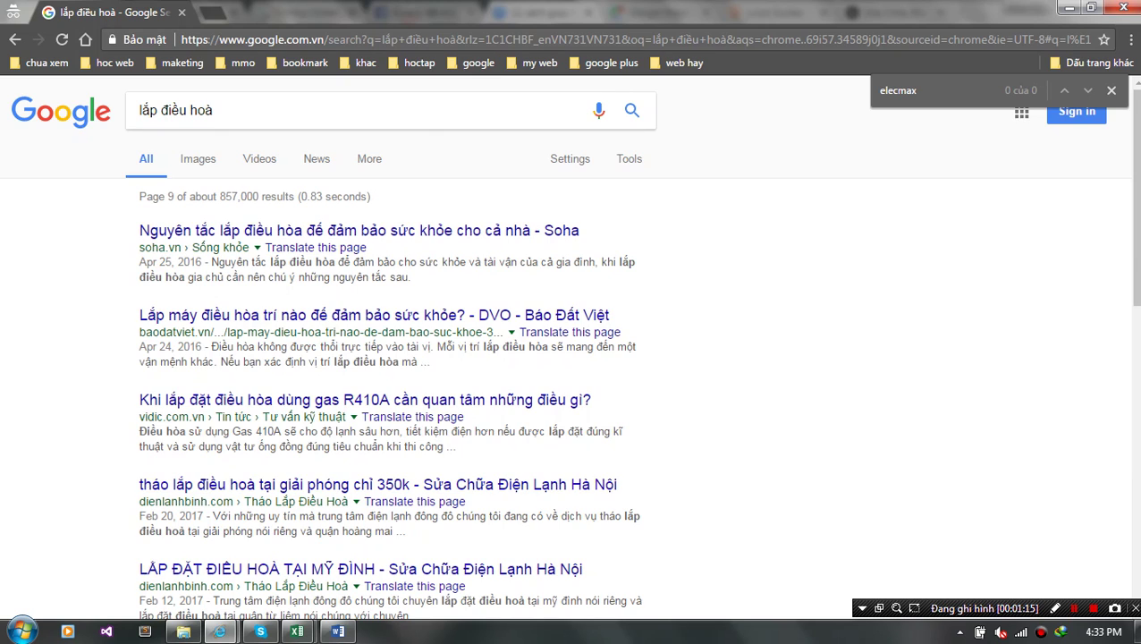
{"action": "scroll", "coordinate": [419, 594], "scroll_direction": "down", "scroll_amount": 4}
{"action": "scroll", "coordinate": [419, 594], "scroll_direction": "down", "scroll_amount": 3}
{"action": "left_click", "coordinate": [418, 594]}
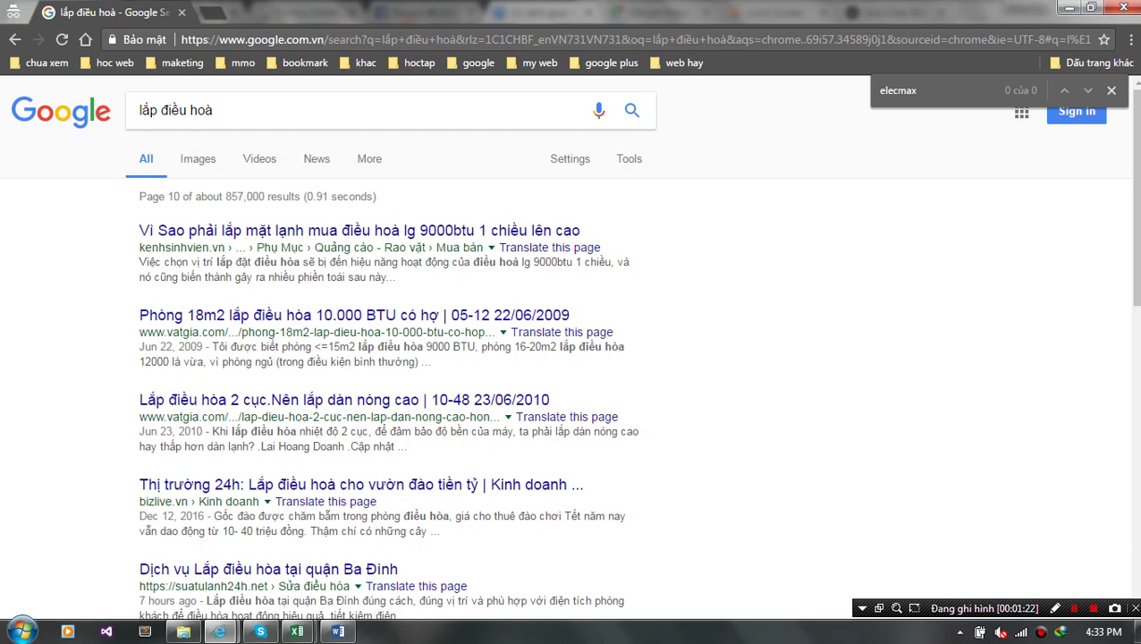
{"action": "scroll", "coordinate": [390, 357], "scroll_direction": "down", "scroll_amount": 4}
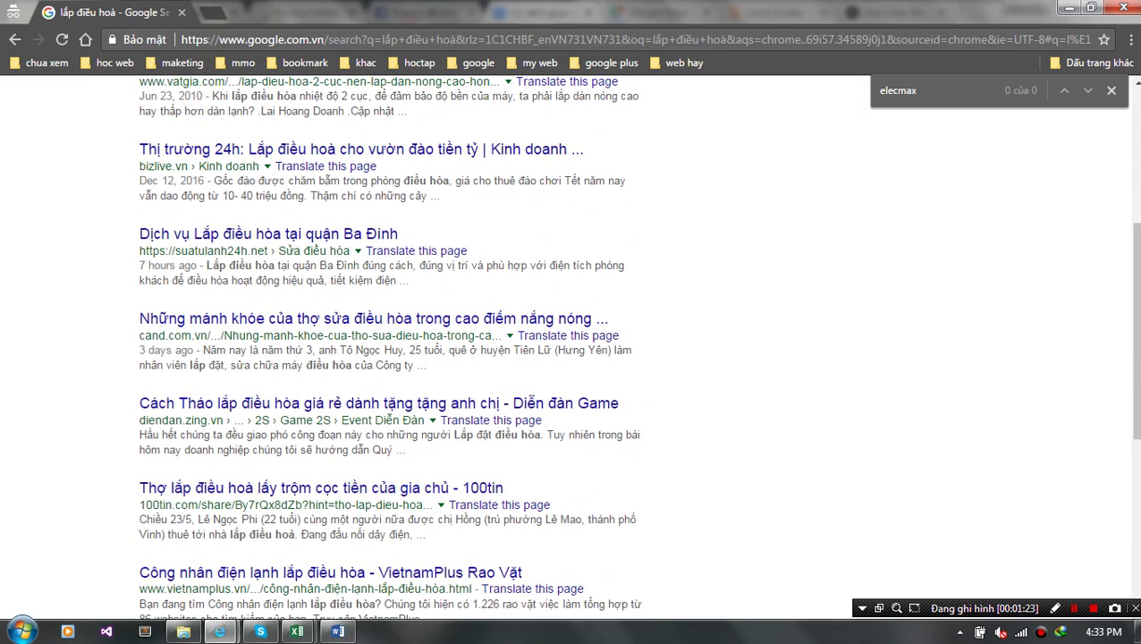
{"action": "scroll", "coordinate": [390, 357], "scroll_direction": "down", "scroll_amount": 3}
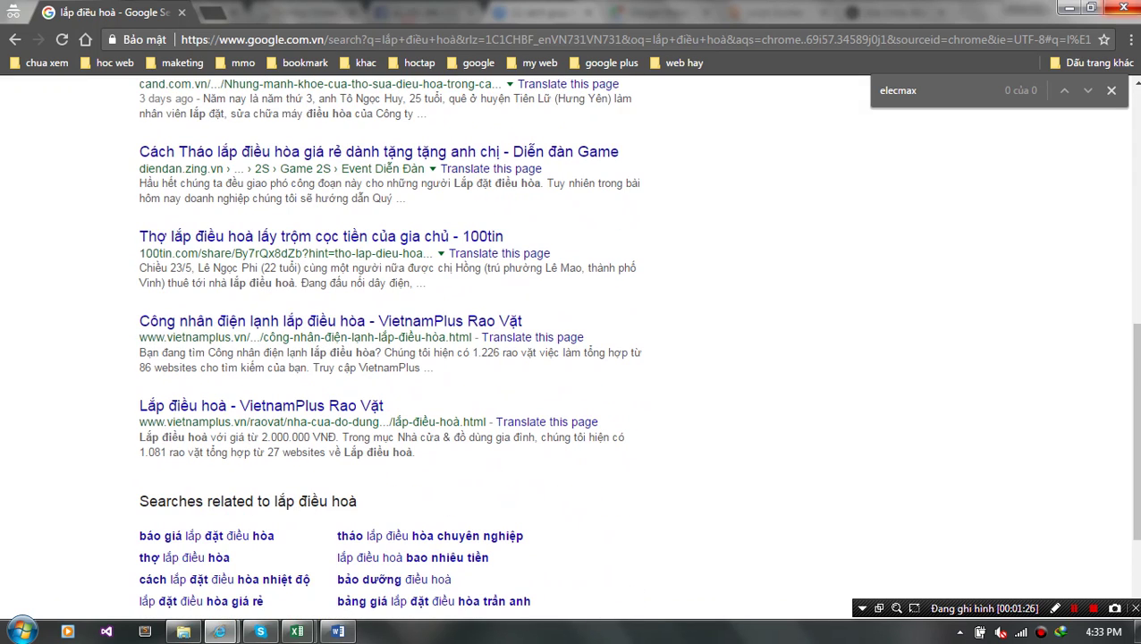
{"action": "left_click", "coordinate": [1124, 7]}
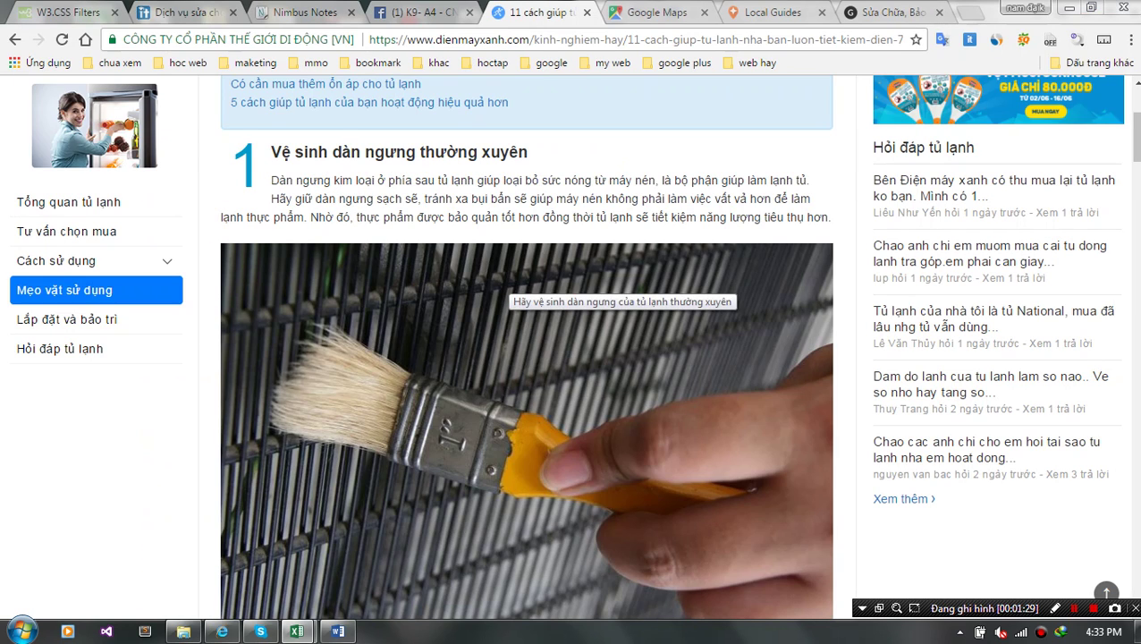
- Bring the Từ khóa chuẩn điều hòa.xlsx keyword workbook to the front
{"action": "left_click", "coordinate": [201, 541]}
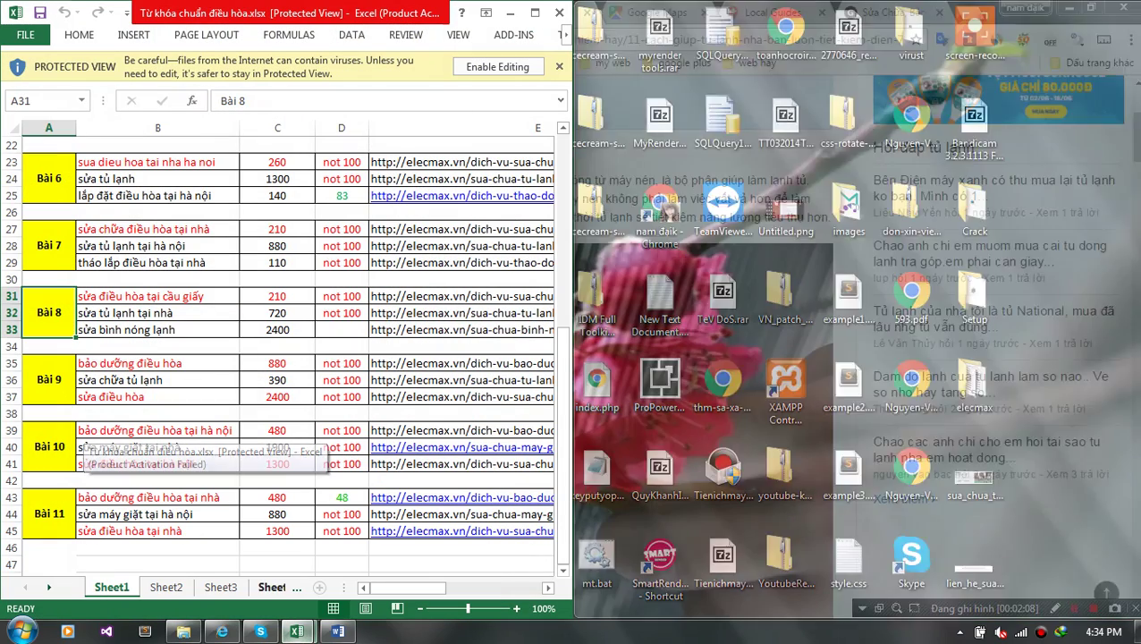
{"action": "mouse_move", "coordinate": [337, 631]}
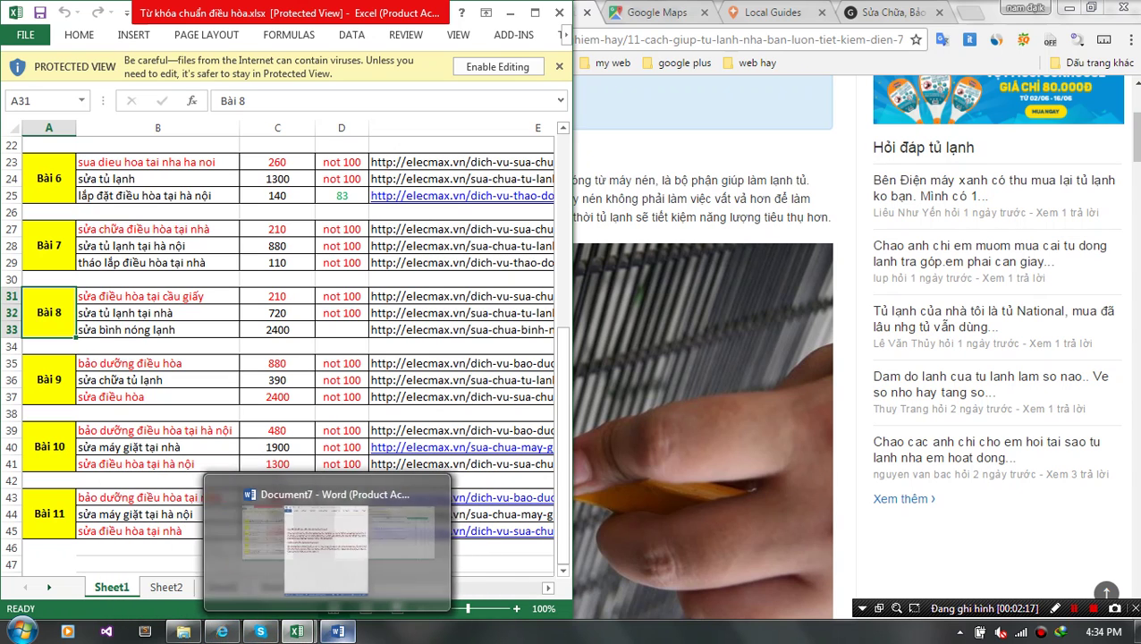
- End tip 1 with 'ít phải sửa chữa tủ lạnh.', bolding the keyword, and start line '2'
{"action": "left_click", "coordinate": [337, 631]}
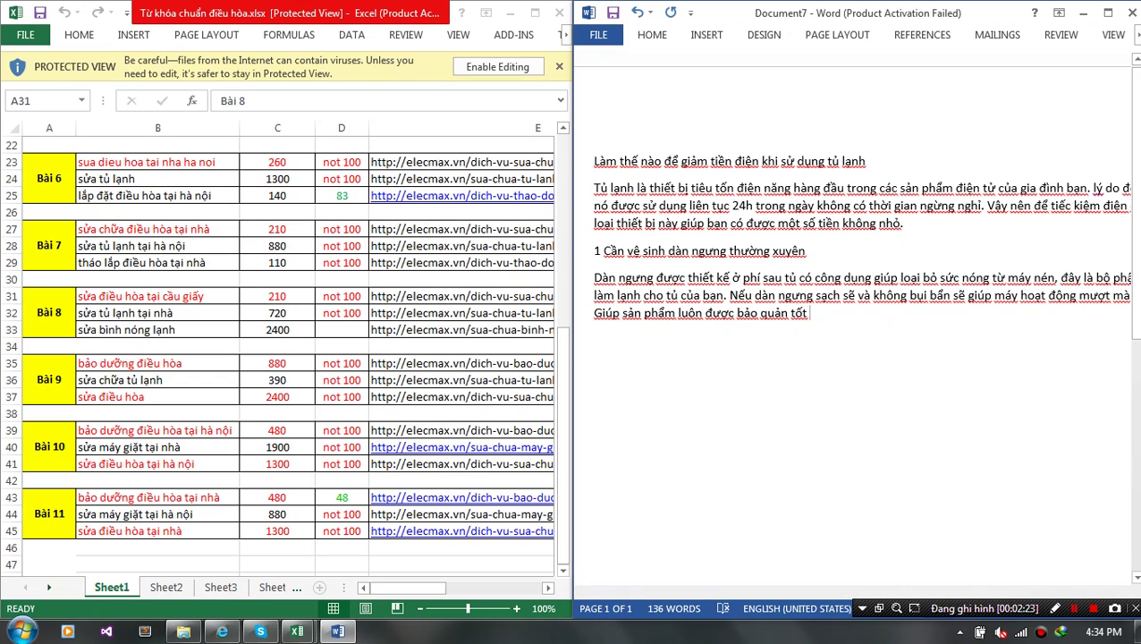
{"action": "type", "text": "ít phả"}
{"action": "type", "text": "i sửa chưa"}
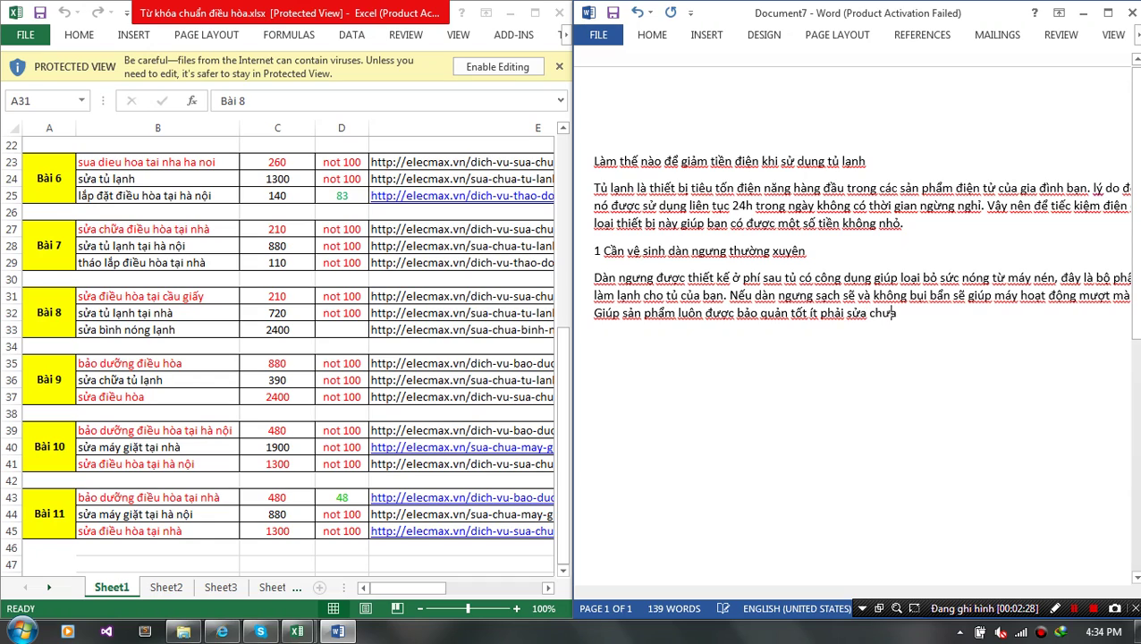
{"action": "type", "text": "x tủ la"}
{"action": "type", "text": "nhj"}
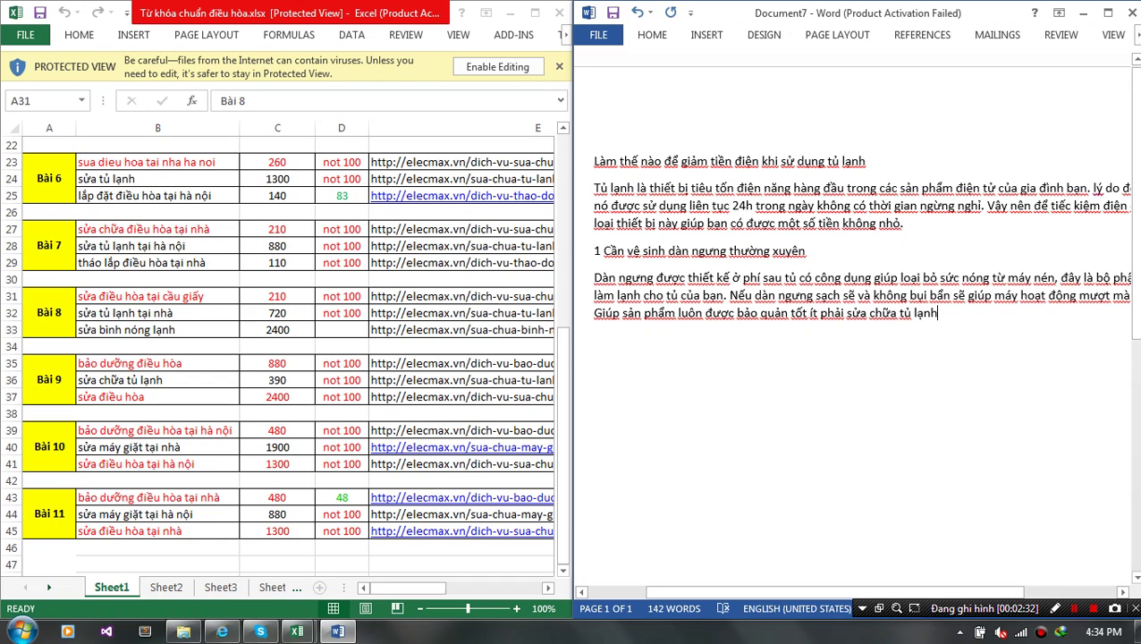
{"action": "key", "text": "ctrl+shift+Left"}
{"action": "key", "text": "ctrl+shift+Left"}
{"action": "key", "text": "ctrl+shift+Left"}
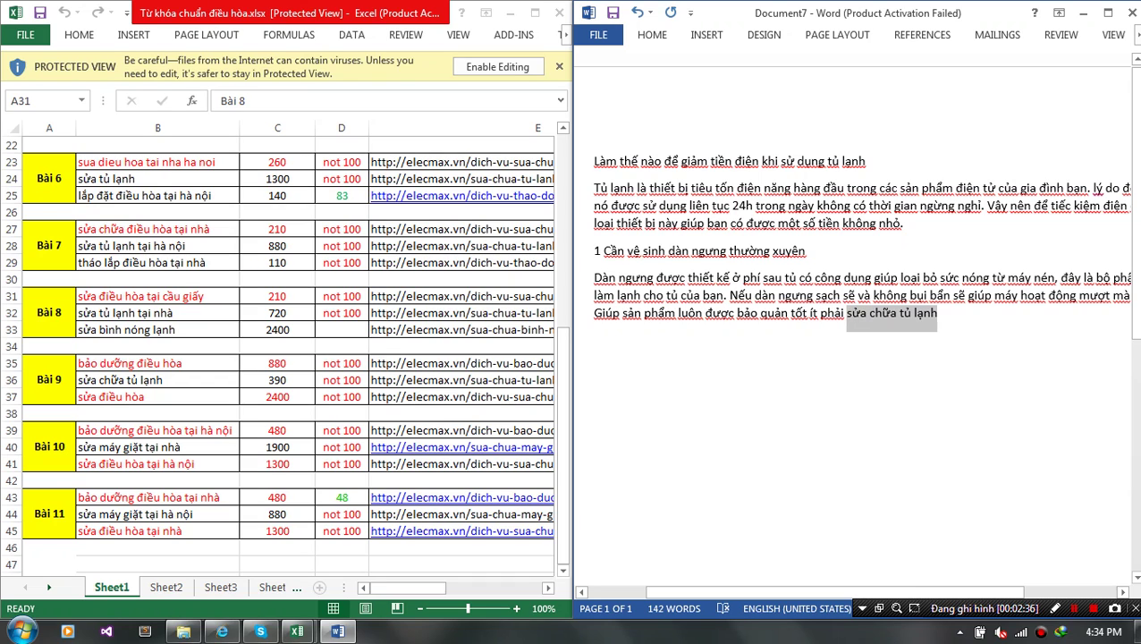
{"action": "key", "text": "ctrl+b"}
{"action": "key", "text": "End"}
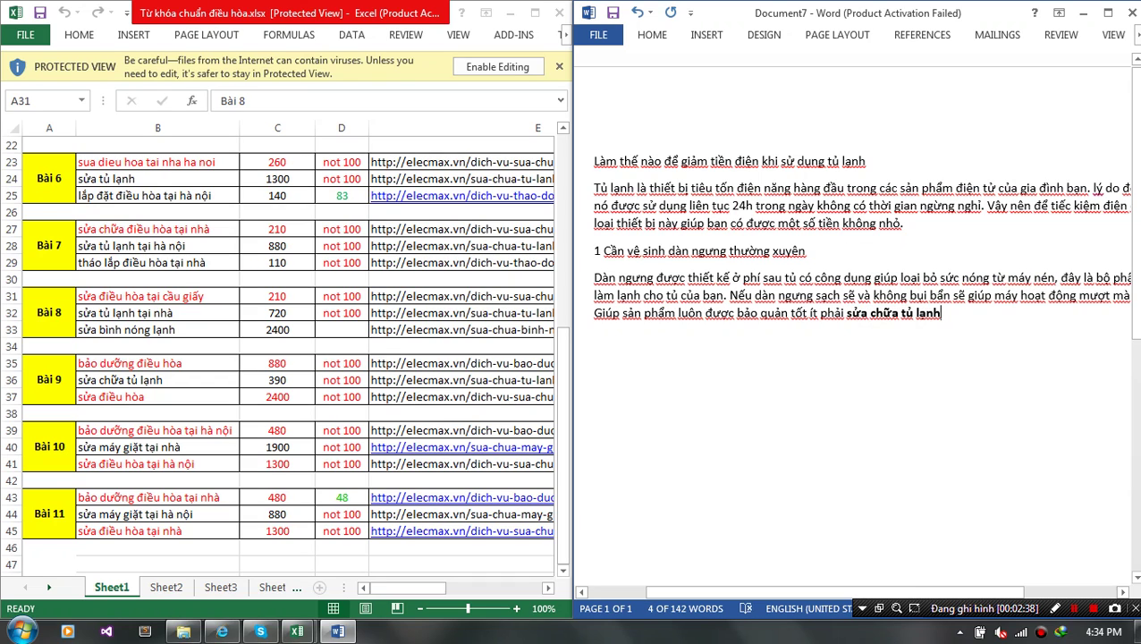
{"action": "type", "text": "."}
{"action": "key", "text": "Return"}
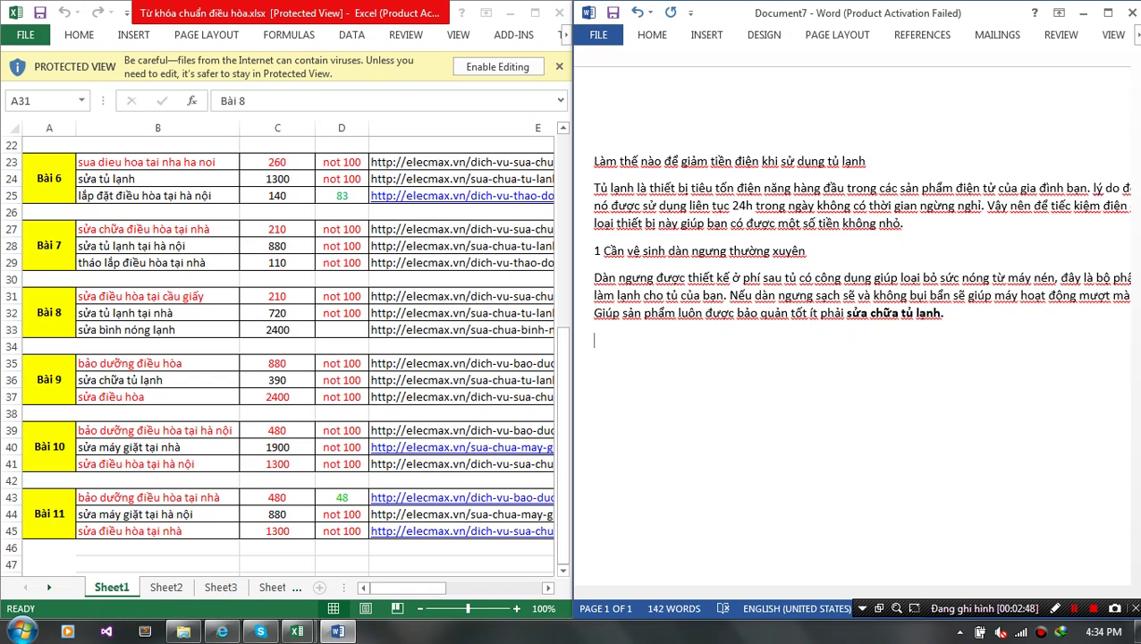
{"action": "type", "text": "2"}
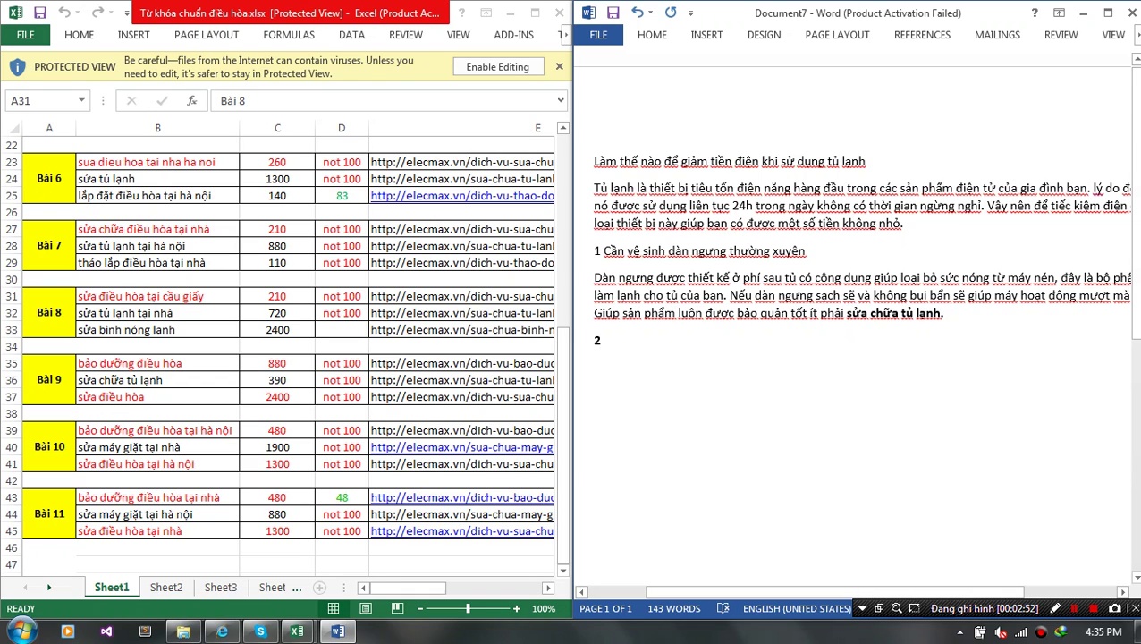
- Make the article title bold at font size 18
{"action": "left_click_drag", "start_coordinate": [866, 162], "coordinate": [594, 161]}
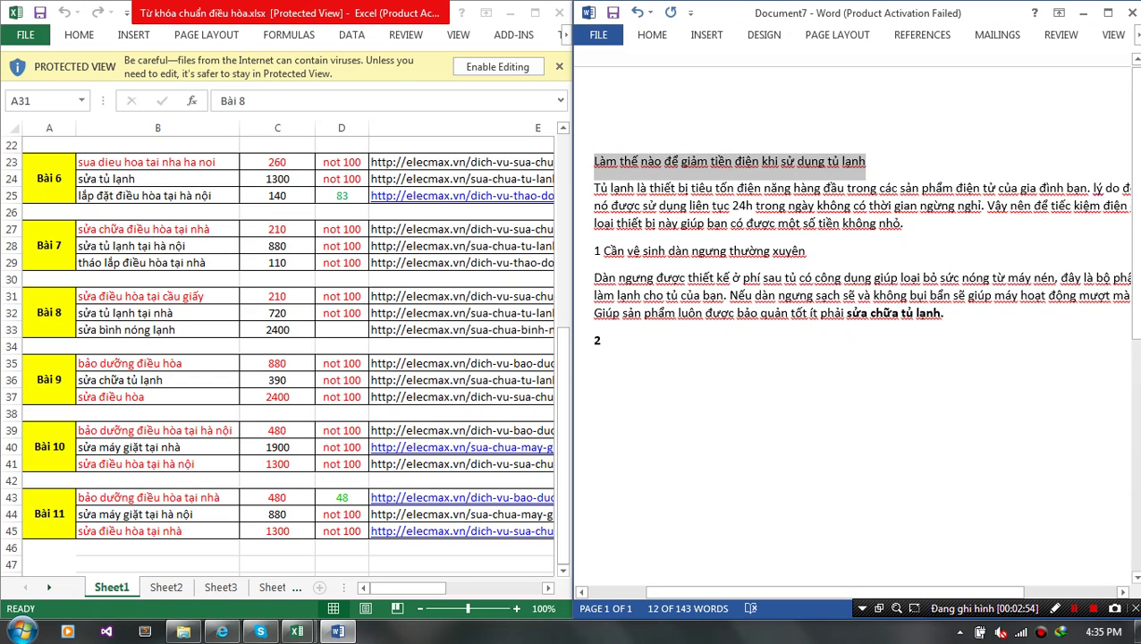
{"action": "key", "text": "ctrl+b"}
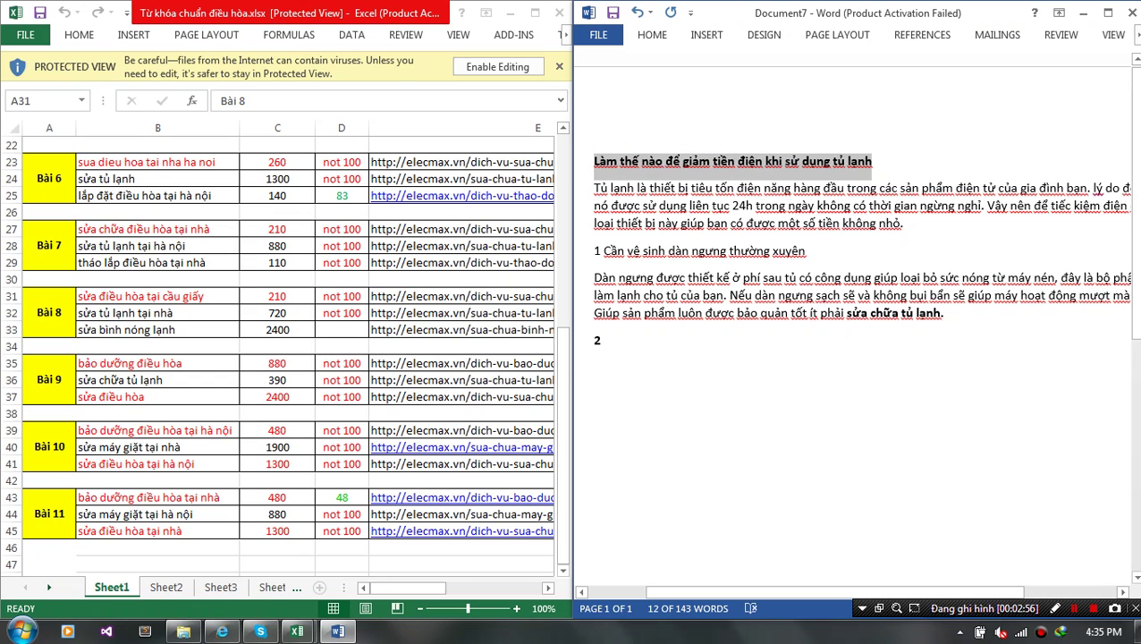
{"action": "left_click_drag", "start_coordinate": [873, 162], "coordinate": [594, 162]}
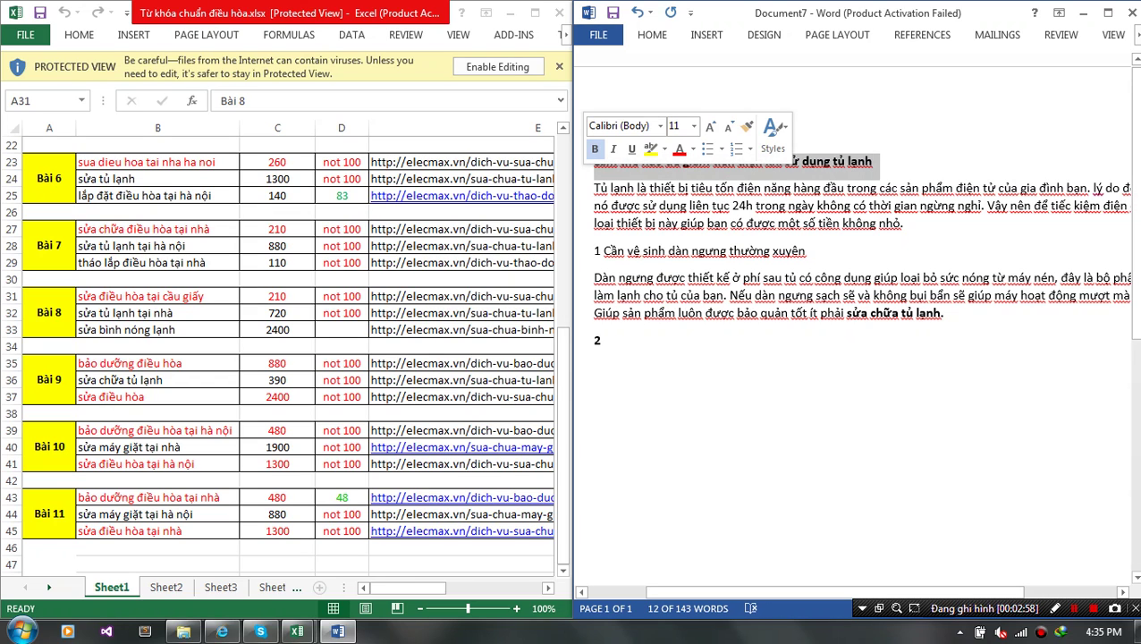
{"action": "left_click", "coordinate": [694, 126]}
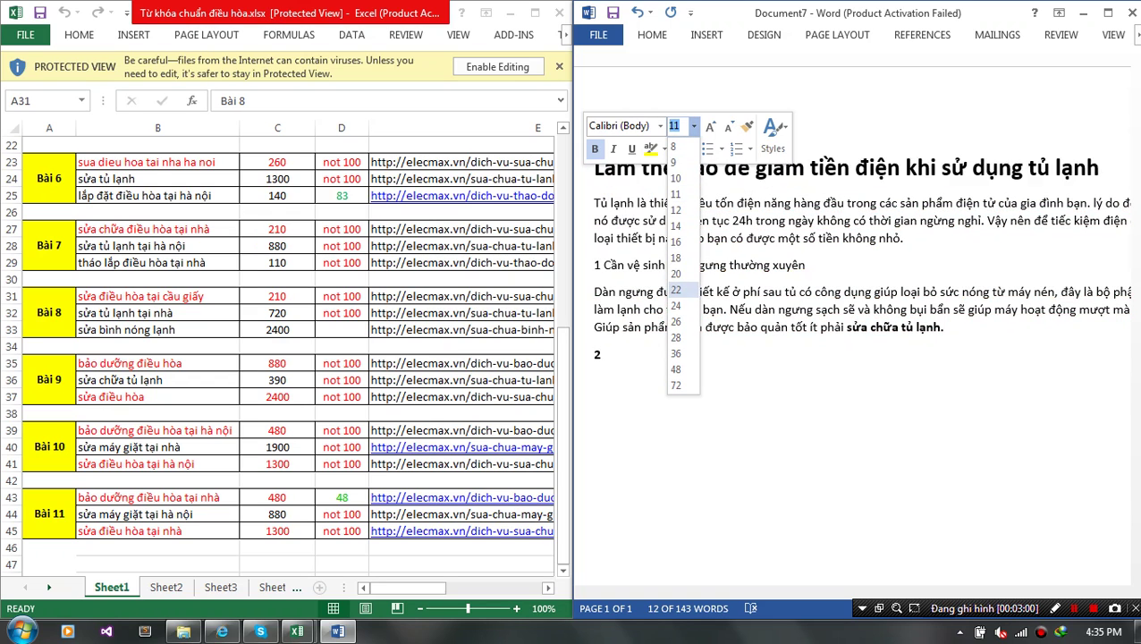
{"action": "left_click", "coordinate": [675, 257]}
{"action": "left_click", "coordinate": [902, 235]}
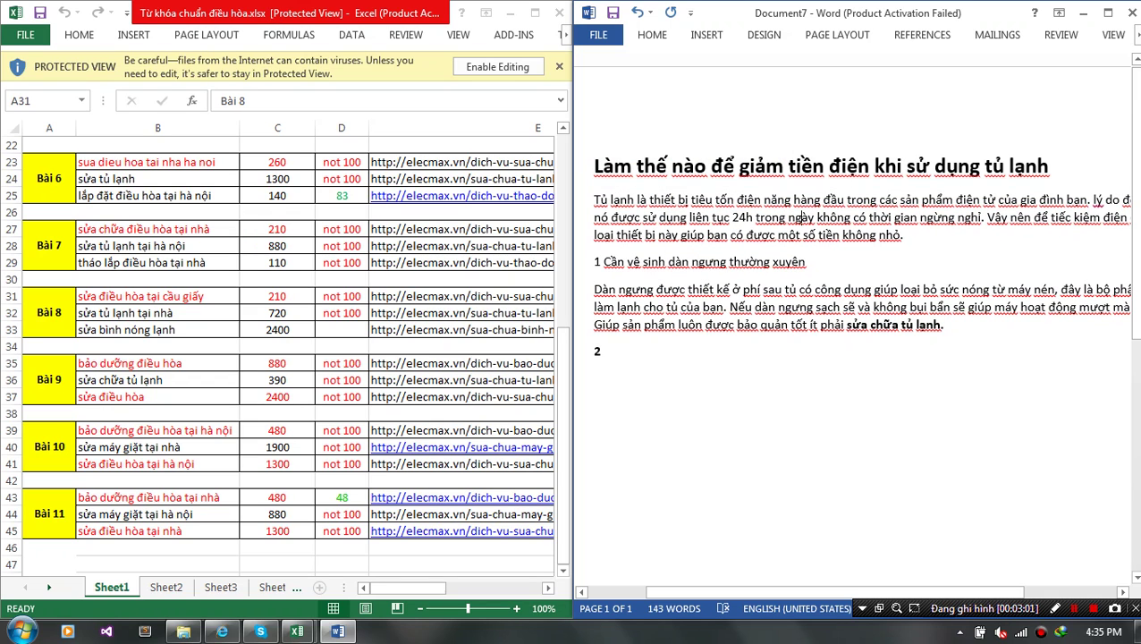
- Bold the intro paragraph and the heading '1 Cần vệ sinh dàn ngưng thường xuyên'
{"action": "left_click_drag", "start_coordinate": [846, 238], "coordinate": [594, 201]}
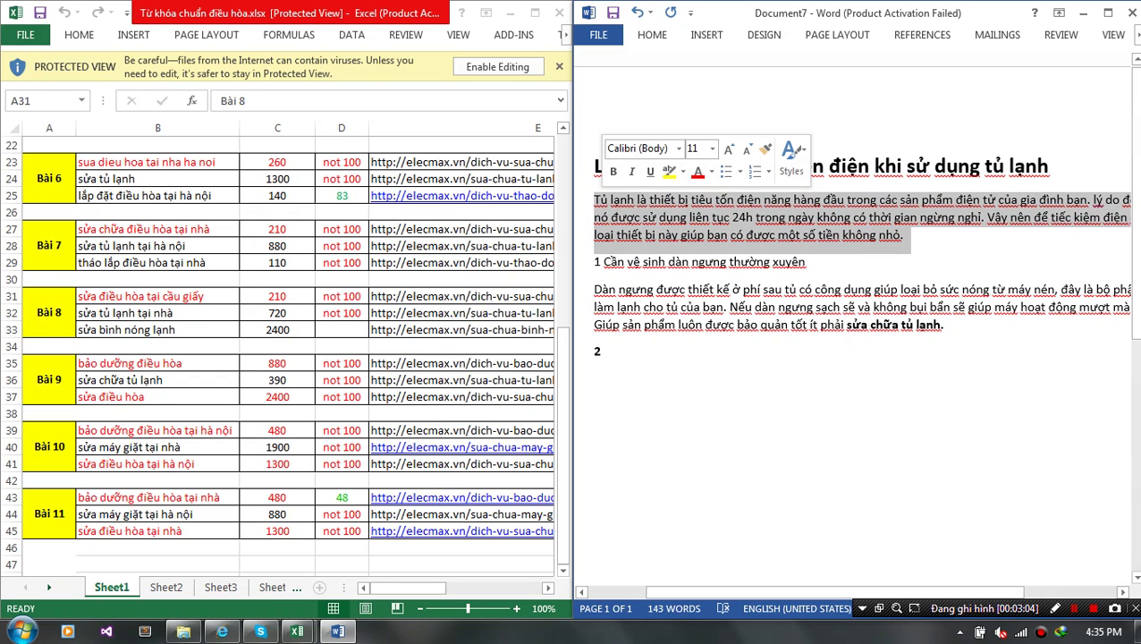
{"action": "left_click", "coordinate": [712, 148]}
{"action": "left_click", "coordinate": [712, 148]}
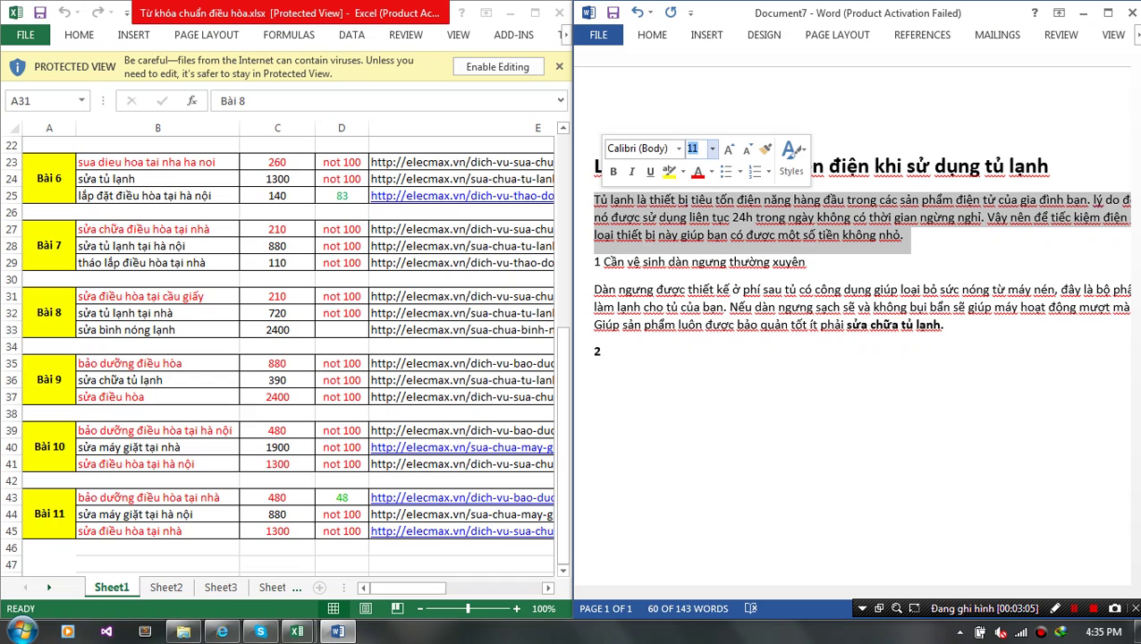
{"action": "left_click", "coordinate": [613, 170]}
{"action": "left_click", "coordinate": [944, 325]}
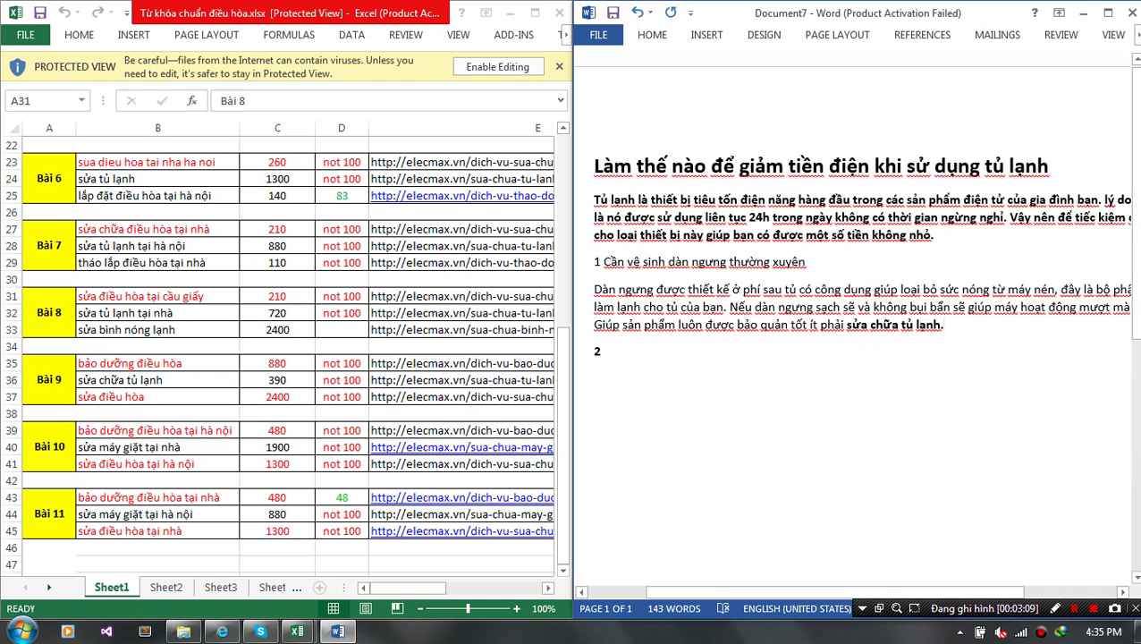
{"action": "left_click_drag", "start_coordinate": [805, 262], "coordinate": [594, 262]}
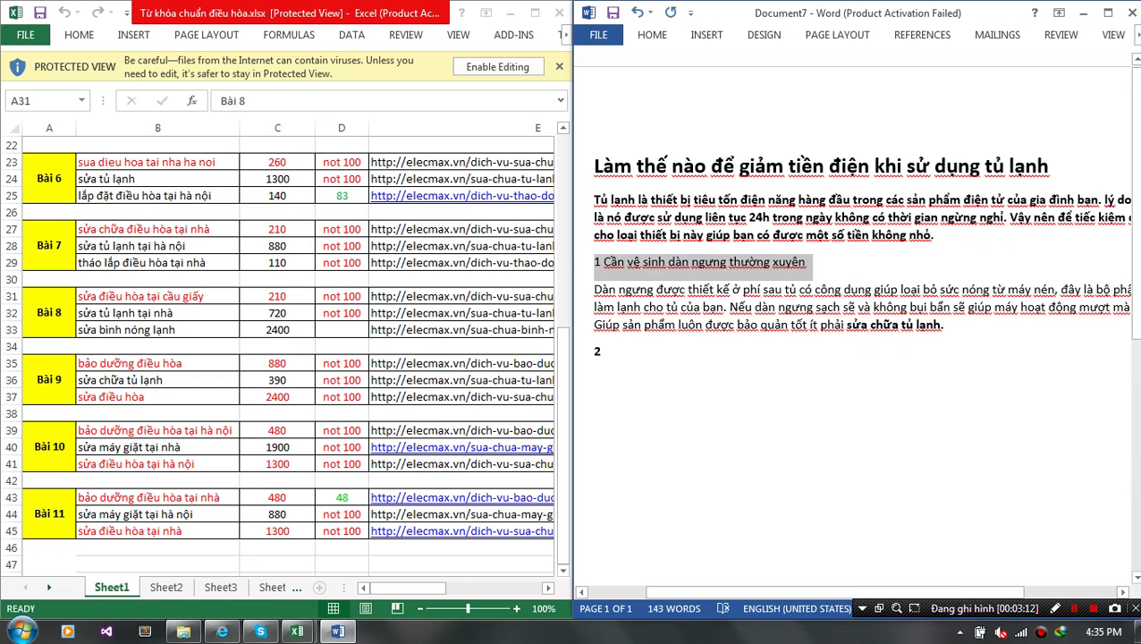
{"action": "left_click", "coordinate": [596, 242]}
{"action": "left_click", "coordinate": [602, 352]}
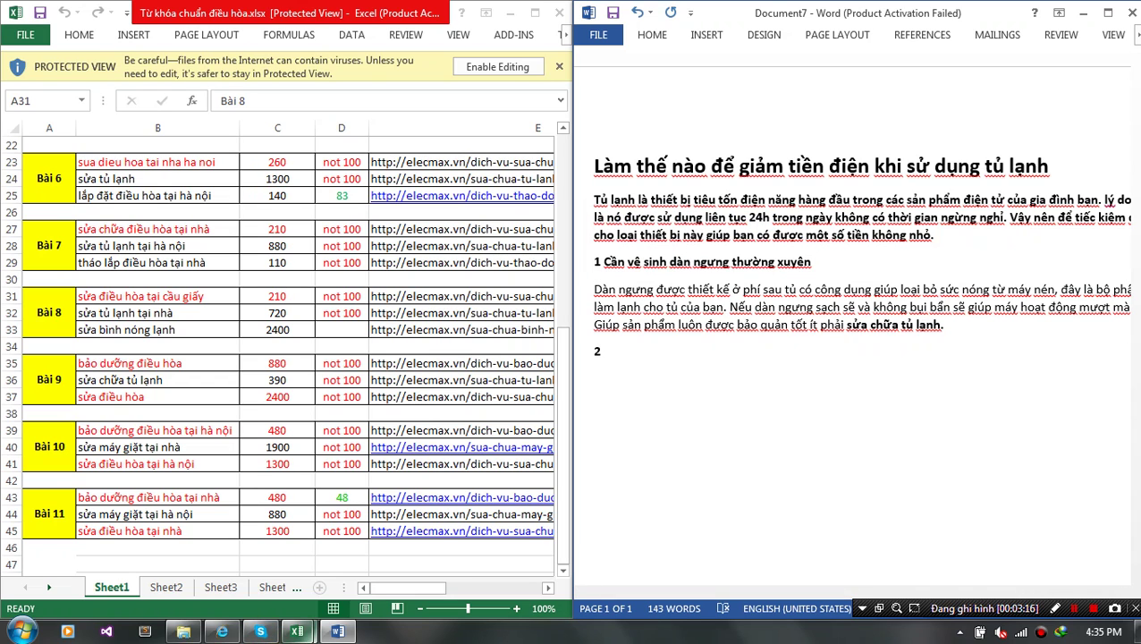
- Scroll Chrome's fridge article to tip 2 and take the browser out of full screen
{"action": "left_click", "coordinate": [222, 632]}
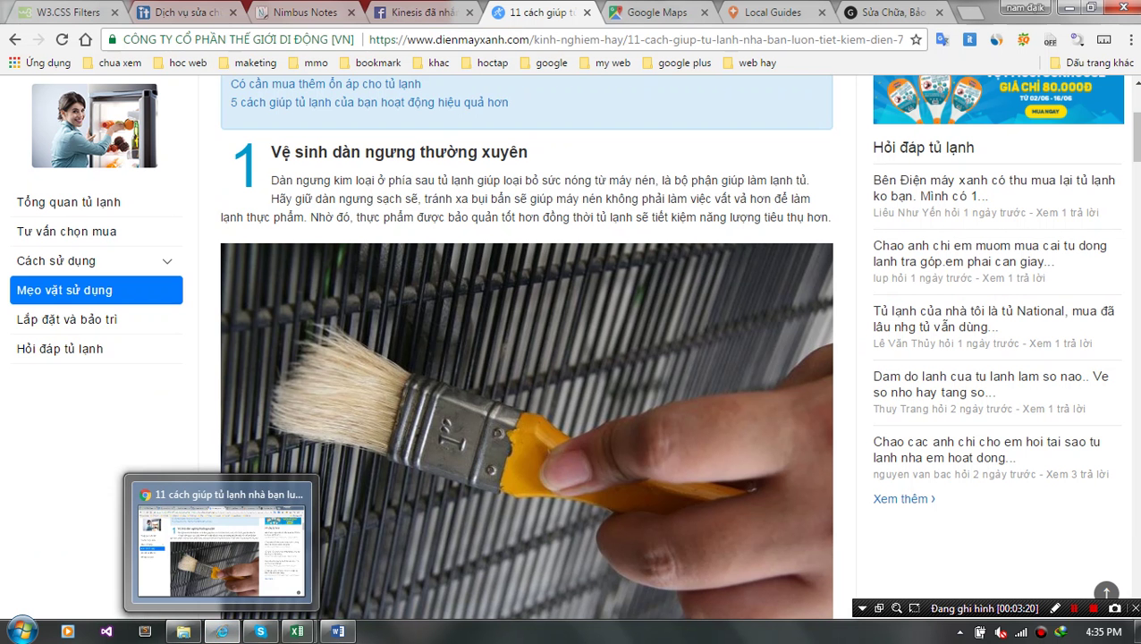
{"action": "scroll", "coordinate": [412, 384], "scroll_direction": "down", "scroll_amount": 4}
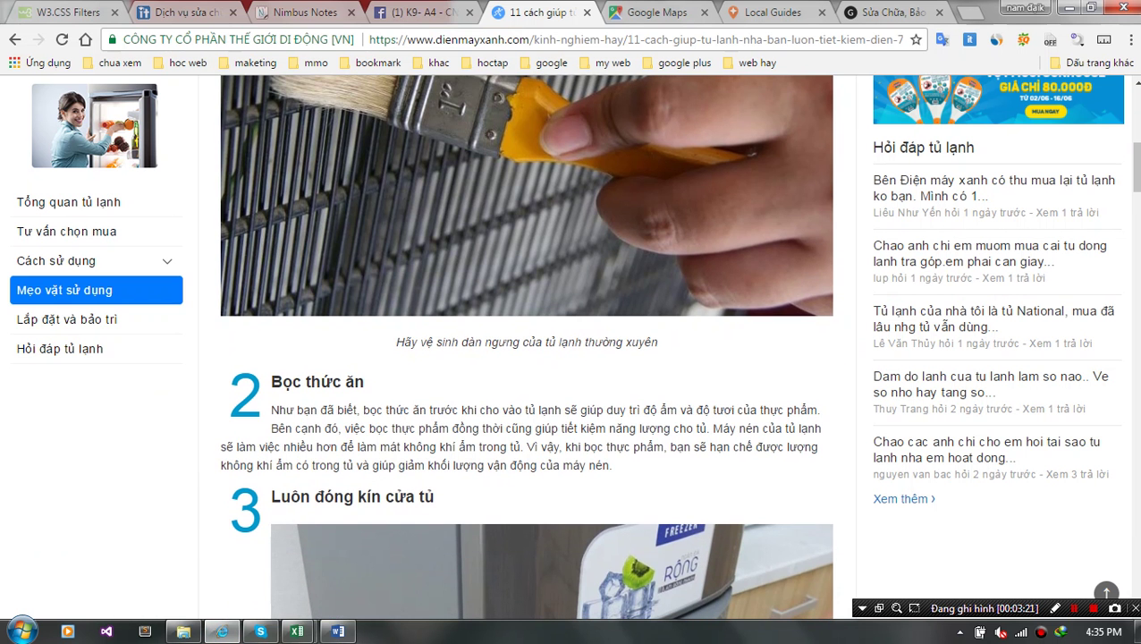
{"action": "scroll", "coordinate": [528, 357], "scroll_direction": "down", "scroll_amount": 2}
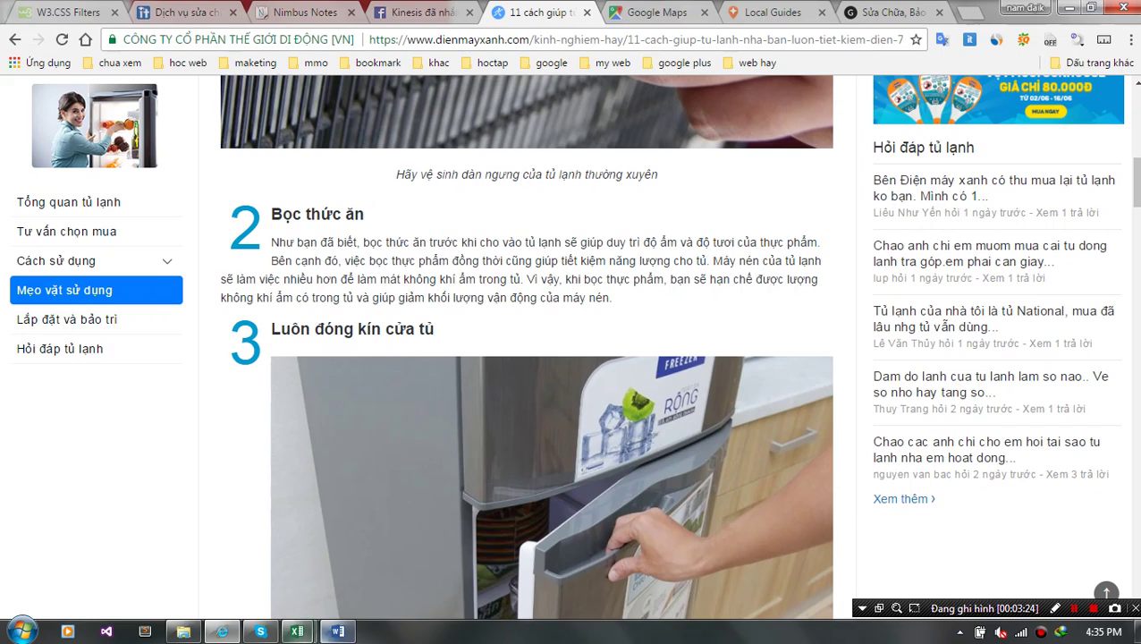
{"action": "left_click", "coordinate": [389, 548]}
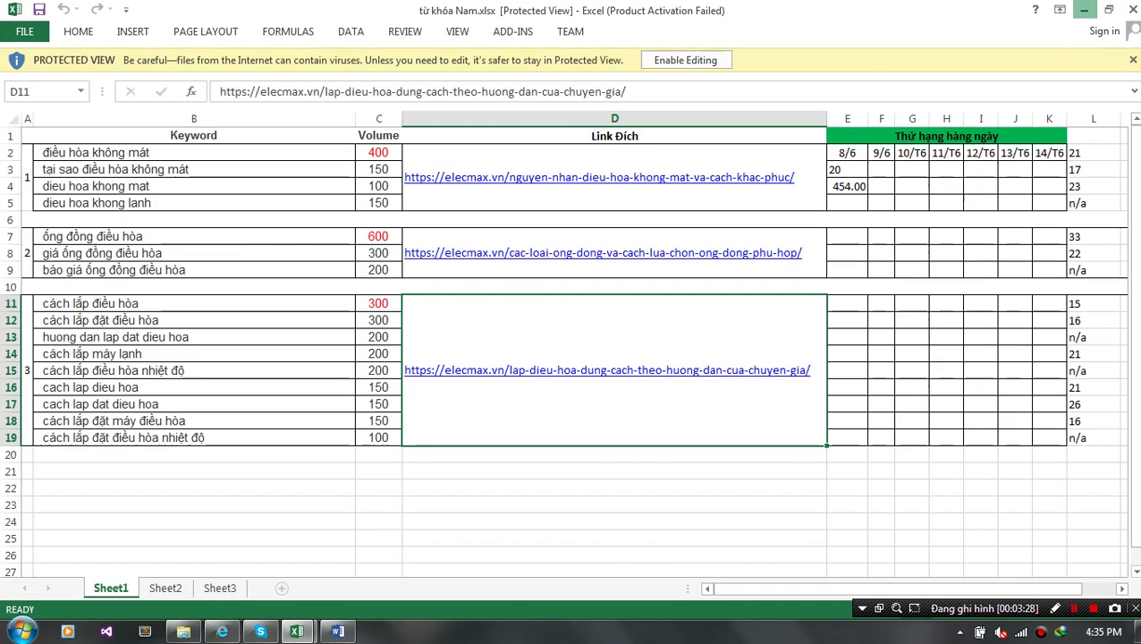
{"action": "left_click", "coordinate": [1084, 10]}
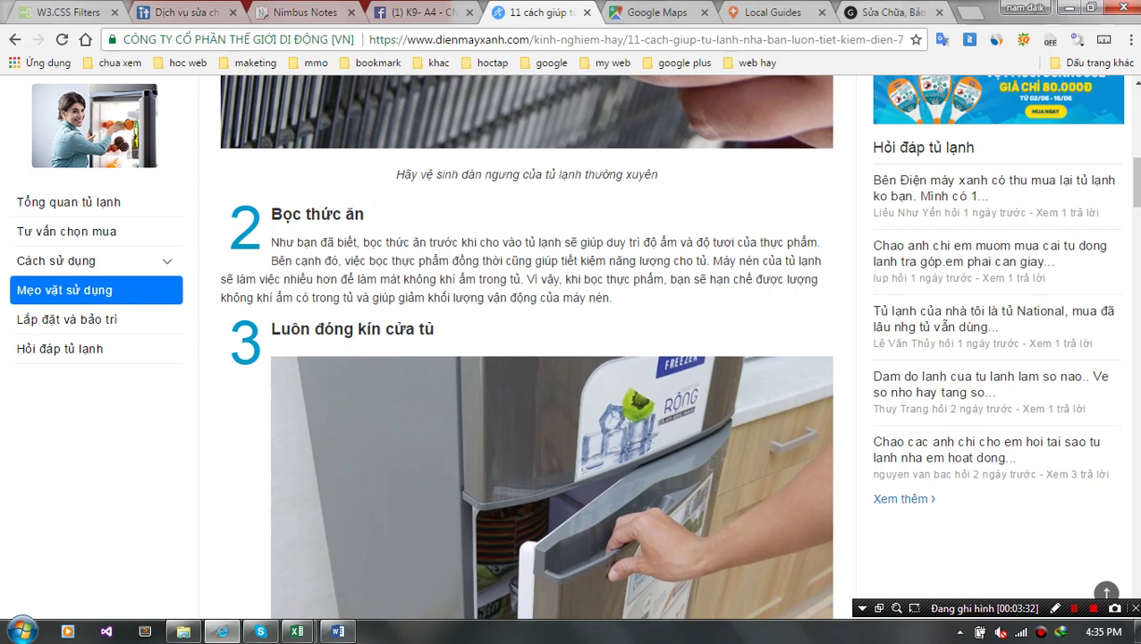
{"action": "left_click", "coordinate": [1091, 7]}
- Snap Chrome to the left half and type 'Bọc thức ăn' after the 2 in Word
{"action": "key", "text": "super+Left"}
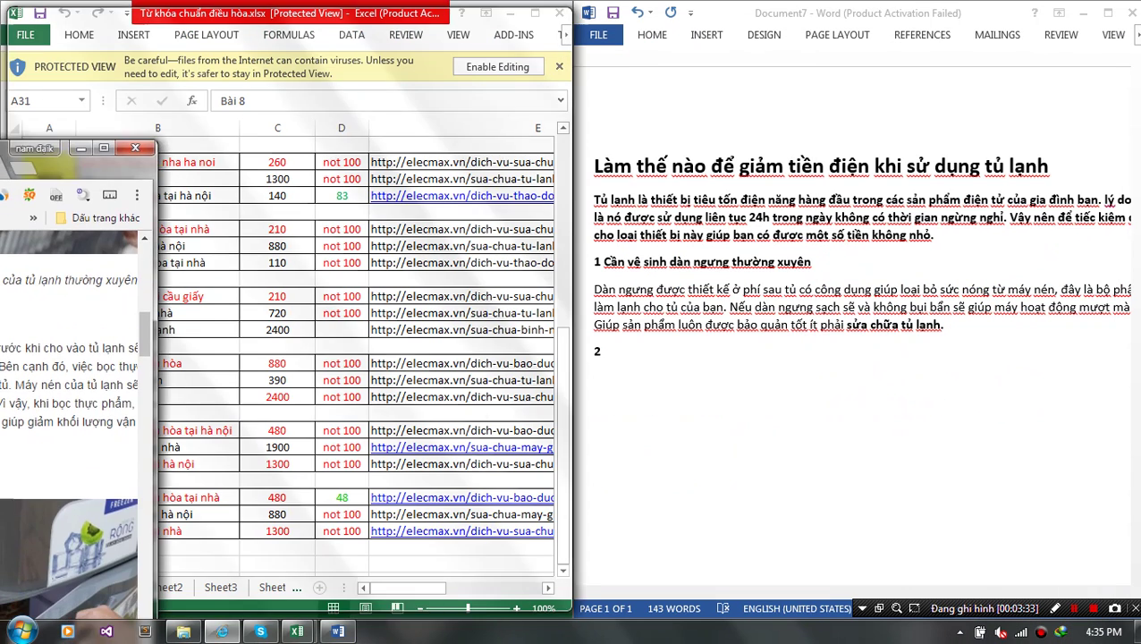
{"action": "left_click", "coordinate": [601, 352]}
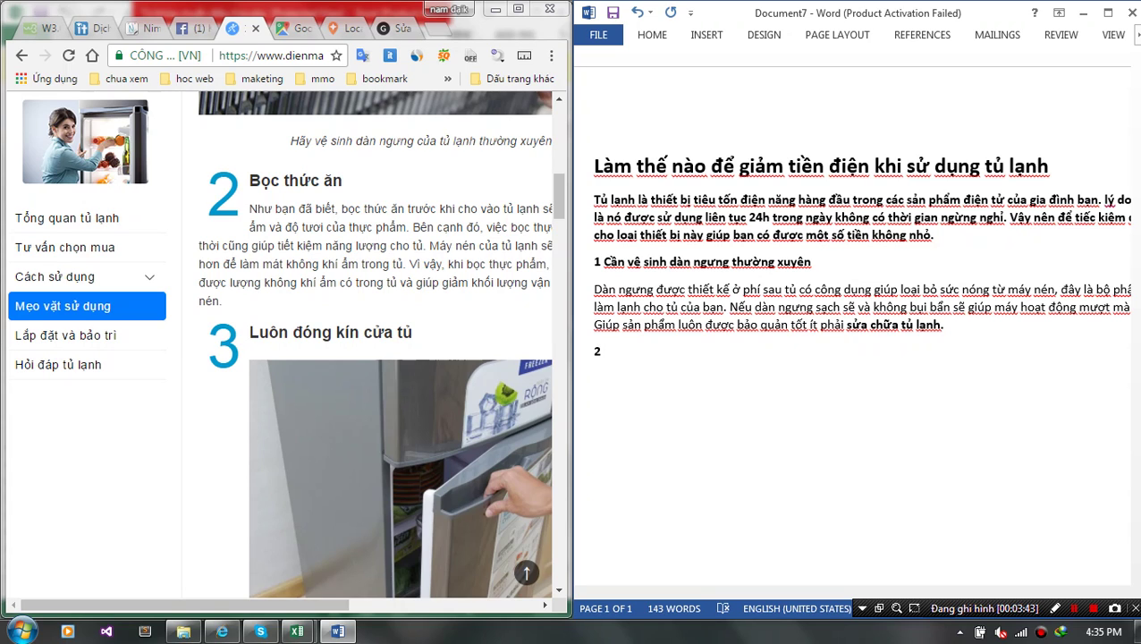
{"action": "type", "text": "Bp\\"}
{"action": "key", "text": "BackSpace"}
{"action": "key", "text": "BackSpace"}
{"action": "type", "text": "oc"}
{"action": "type", "text": " thức "}
{"action": "type", "text": "ăn"}
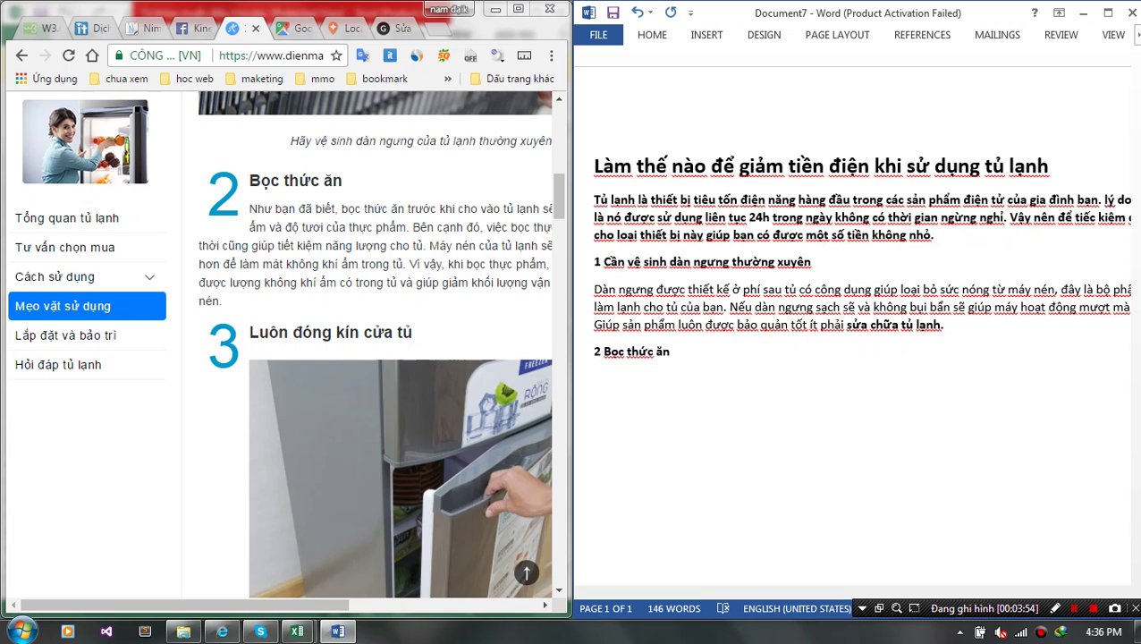
- Reword the tip 2 heading to '2 Sử dụng bọc thức ăn'
{"action": "key", "text": "BackSpace"}
{"action": "key", "text": "BackSpace"}
{"action": "key", "text": "BackSpace"}
{"action": "key", "text": "BackSpace"}
{"action": "key", "text": "BackSpace"}
{"action": "key", "text": "BackSpace"}
{"action": "key", "text": "BackSpace"}
{"action": "key", "text": "BackSpace"}
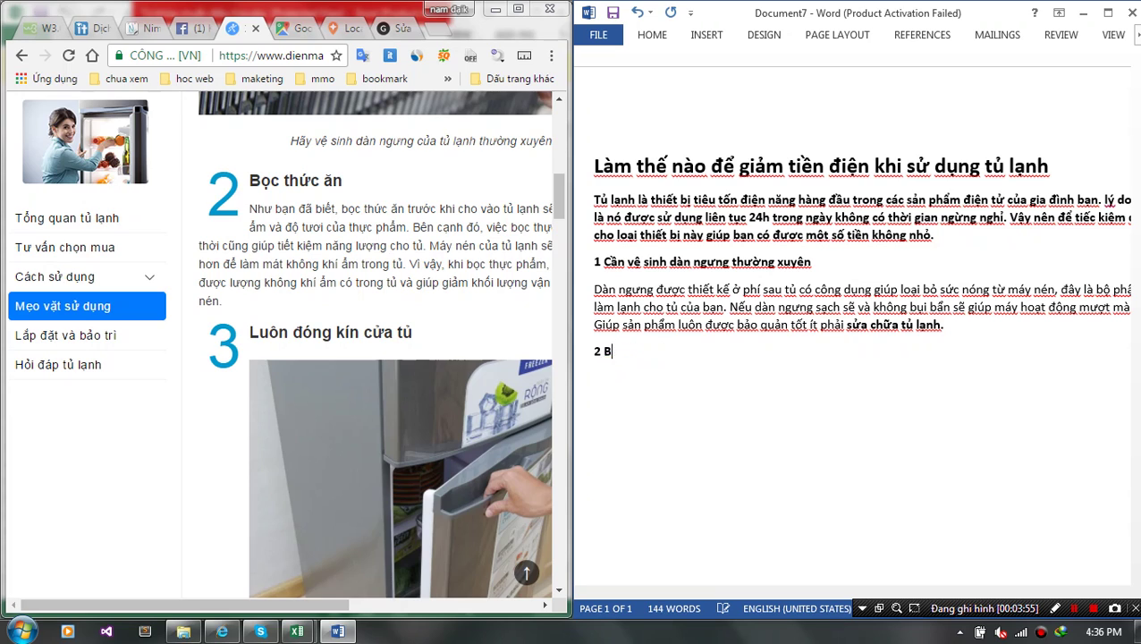
{"action": "key", "text": "BackSpace"}
{"action": "type", "text": "Su"}
{"action": "type", "text": " dụn"}
{"action": "type", "text": "g"}
{"action": "type", "text": " bo"}
{"action": "key", "text": "BackSpace"}
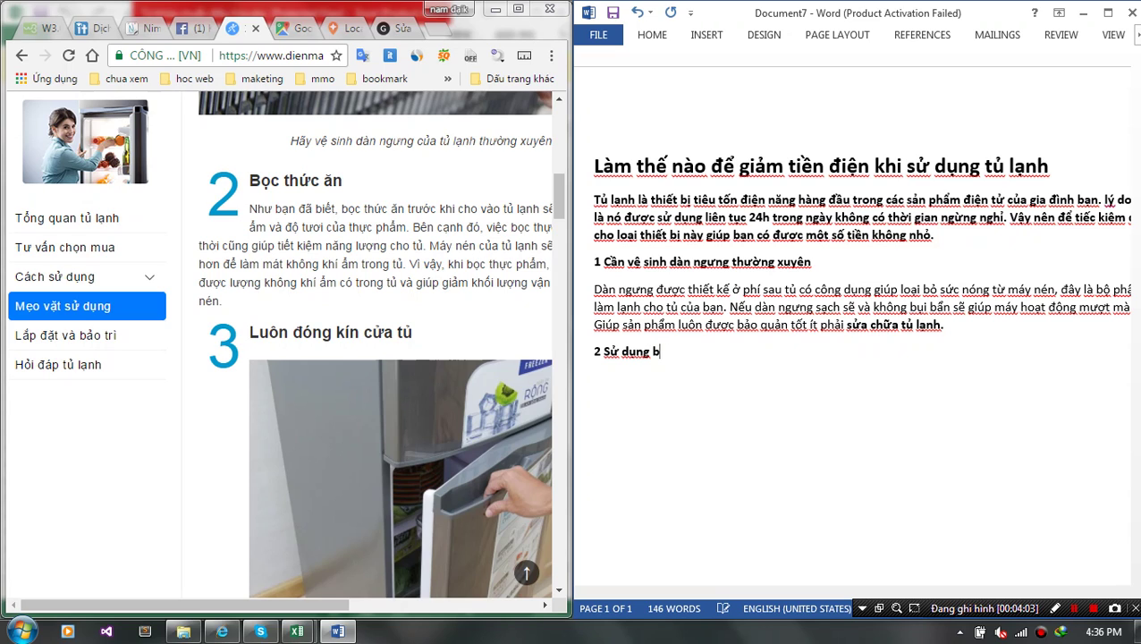
{"action": "type", "text": "ọc đệ"}
{"action": "type", "text": "r"}
{"action": "type", "text": "\\"}
{"action": "key", "text": "BackSpace"}
{"action": "key", "text": "BackSpace"}
{"action": "key", "text": "BackSpace"}
{"action": "key", "text": "BackSpace"}
{"action": "type", "text": "thức "}
{"action": "type", "text": "ăn"}
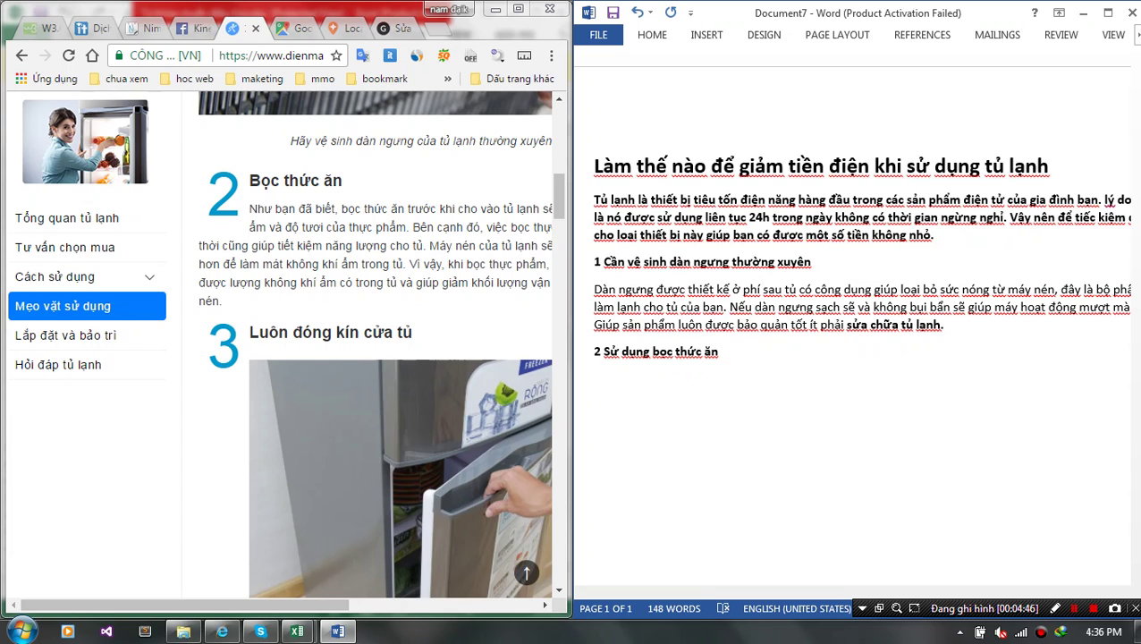
- Begin tip 2's body paragraph with 'Việc sử dụng bọc'
{"action": "type", "text": "Vi"}
{"action": "type", "text": "êệc"}
{"action": "key", "text": "BackSpace"}
{"action": "key", "text": "BackSpace"}
{"action": "key", "text": "BackSpace"}
{"action": "key", "text": "BackSpace"}
{"action": "type", "text": "Vi"}
{"action": "type", "text": "ệc sử dụng"}
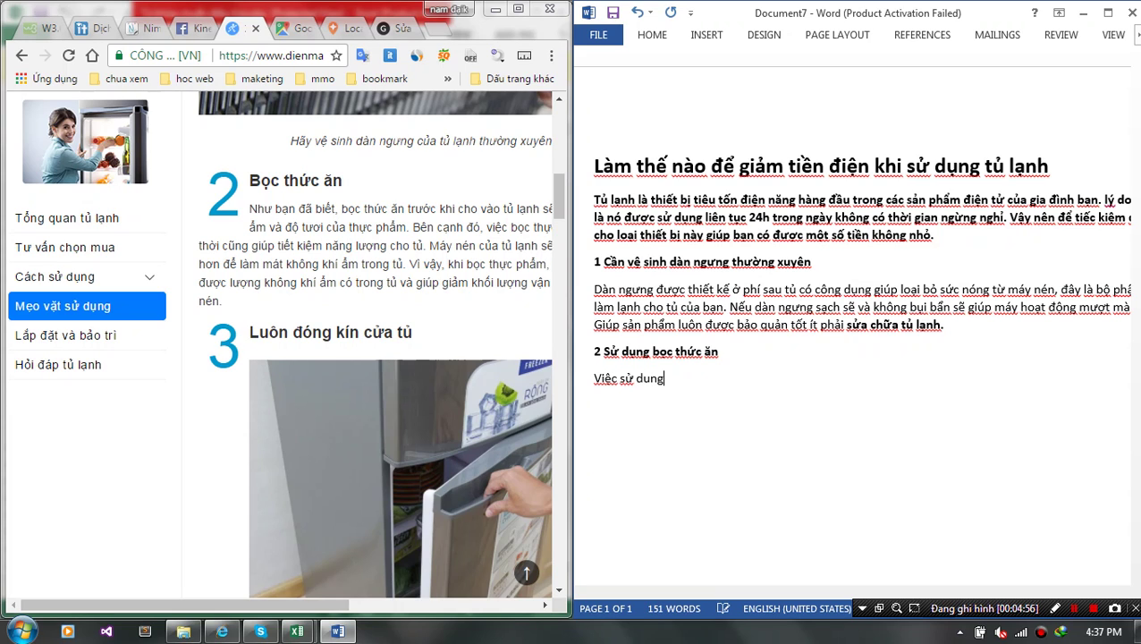
{"action": "type", "text": " bọc"}
{"action": "key", "text": "BackSpace"}
{"action": "key", "text": "BackSpace"}
{"action": "type", "text": "ọc"}
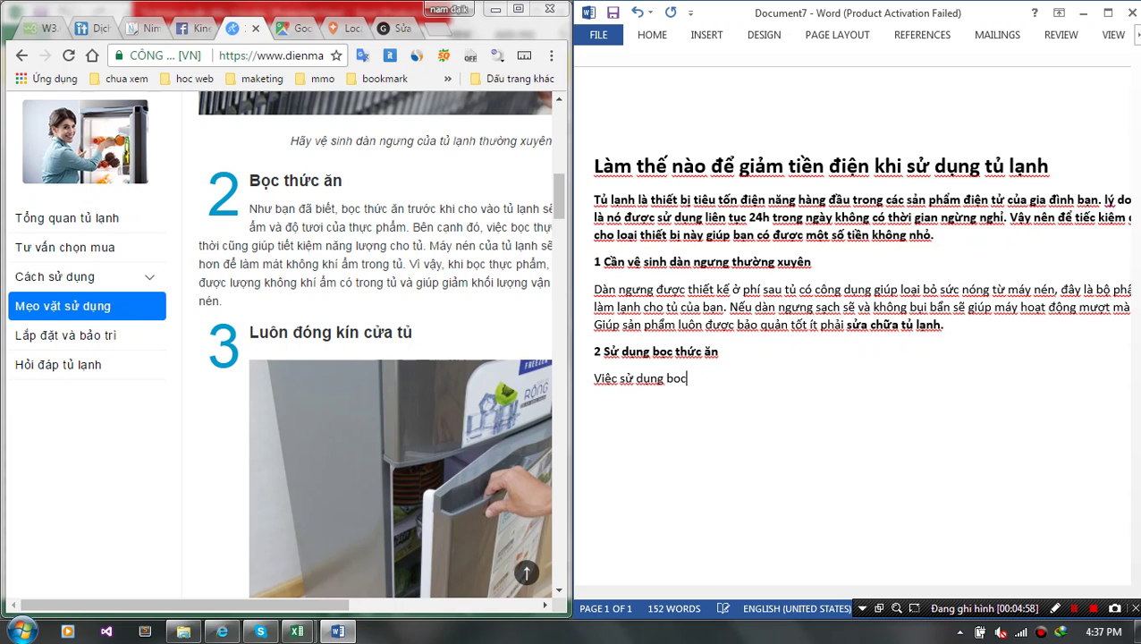